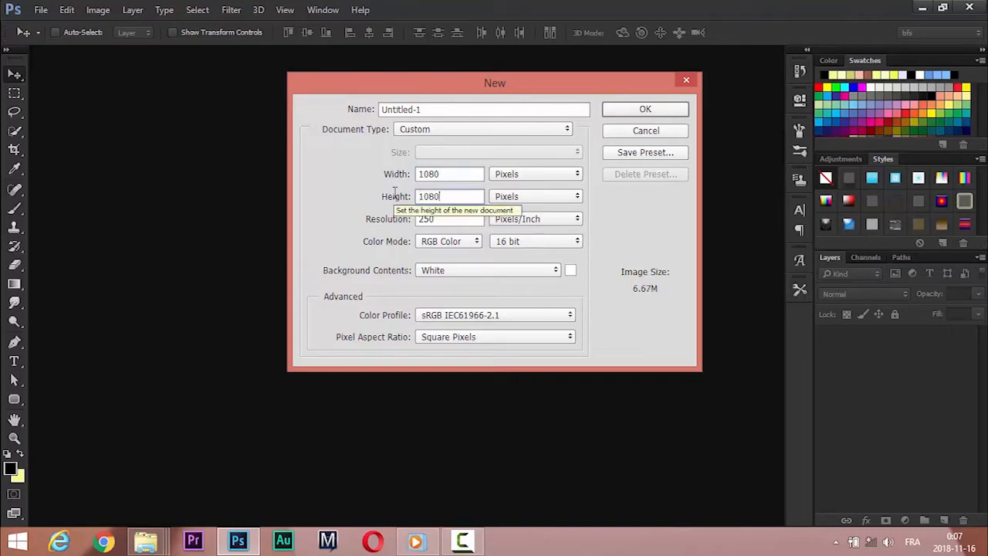
Step: Create the 1080 × 1080 pixel document and scale the placed portrait photo to cover the whole canvas
left_click(647, 112)
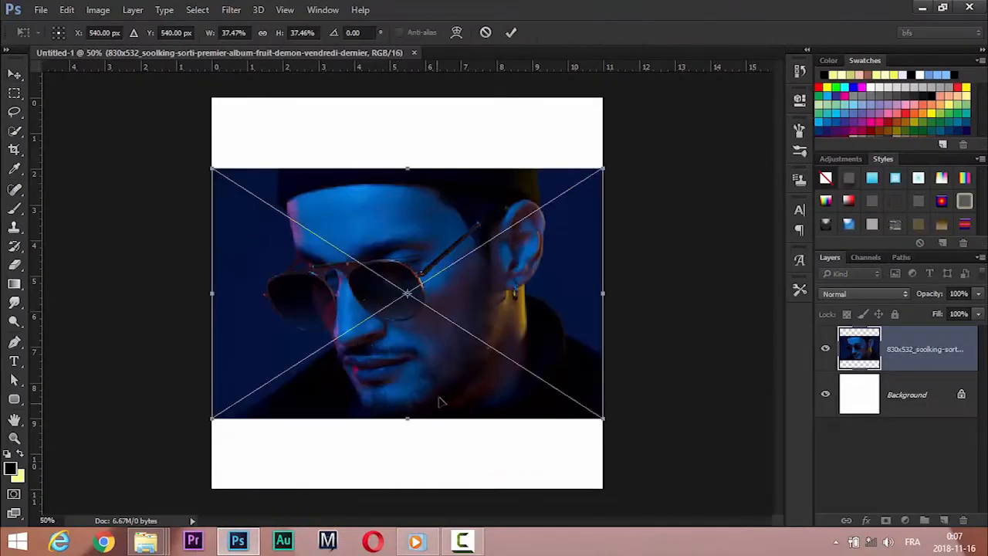
left_click_drag(600, 420, 715, 489)
left_click_drag(212, 168, 155, 74)
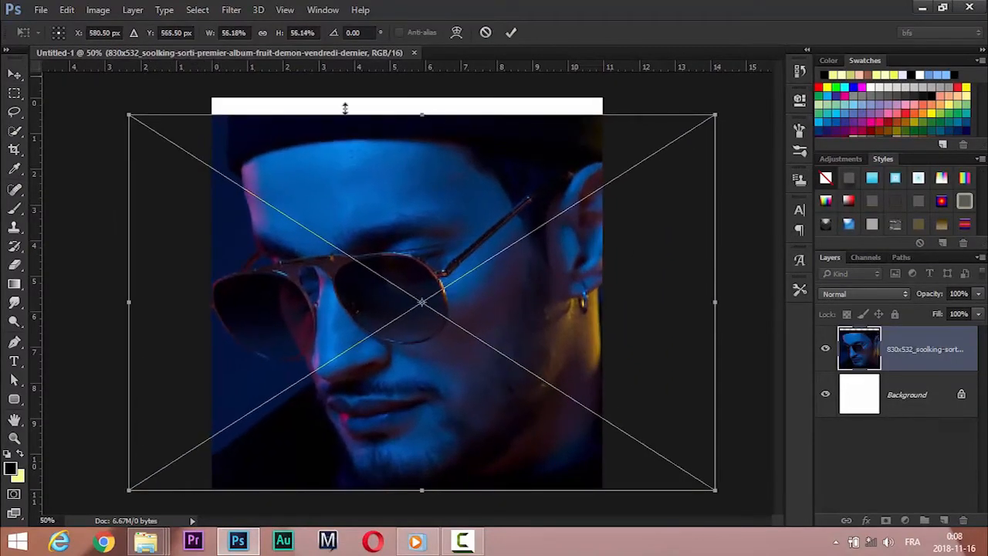
left_click_drag(715, 114, 752, 90)
left_click_drag(697, 187, 706, 191)
key("Return")
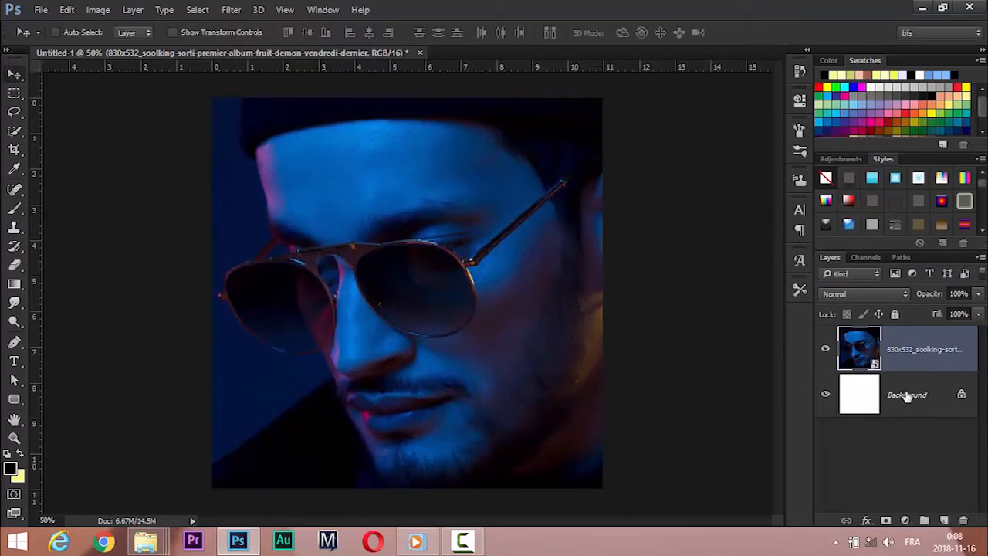
Step: Duplicate the portrait layer, invert the copy's colors and set its blend mode to Vivid Light
key("ctrl+j")
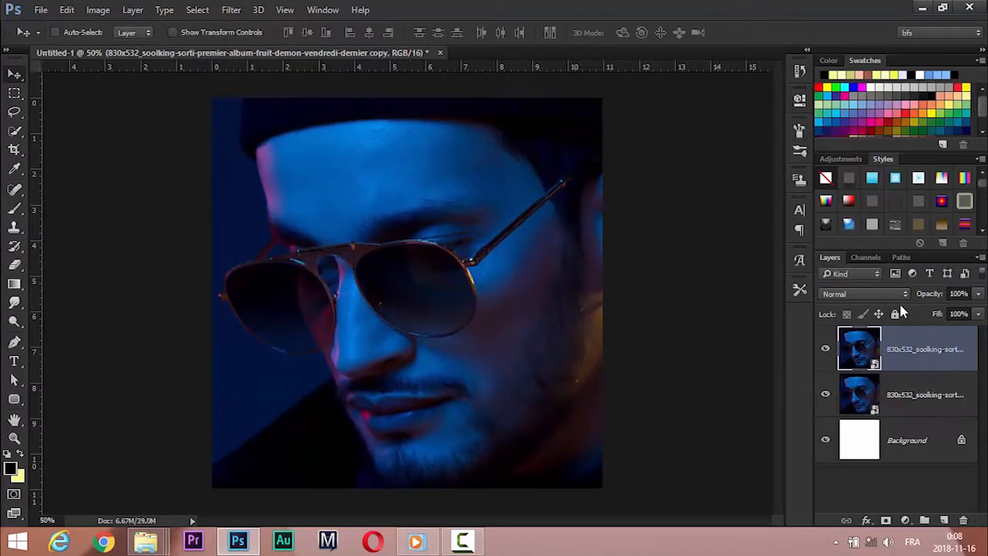
left_click(899, 298)
left_click(919, 360)
key("ctrl+i")
left_click(845, 297)
left_click(849, 161)
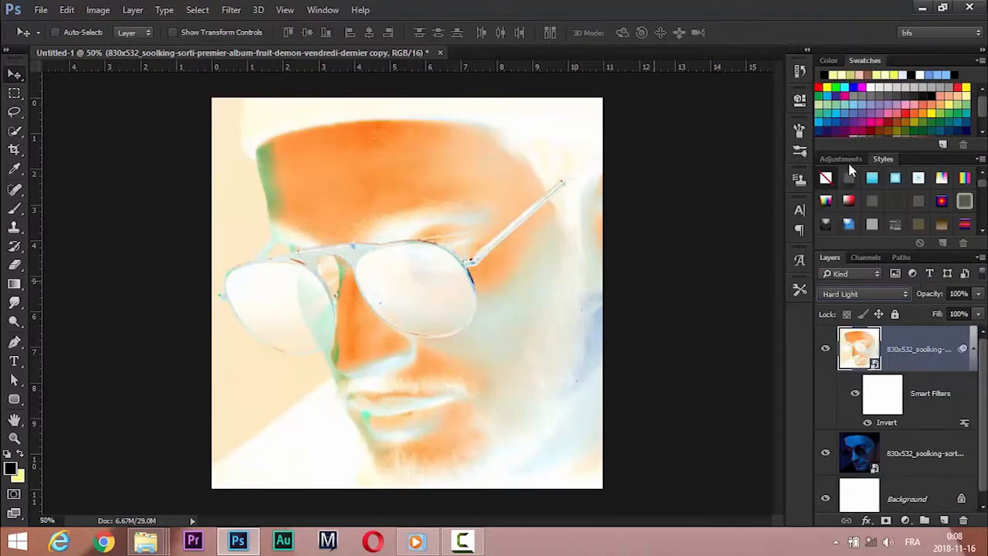
left_click(868, 301)
left_click(853, 169)
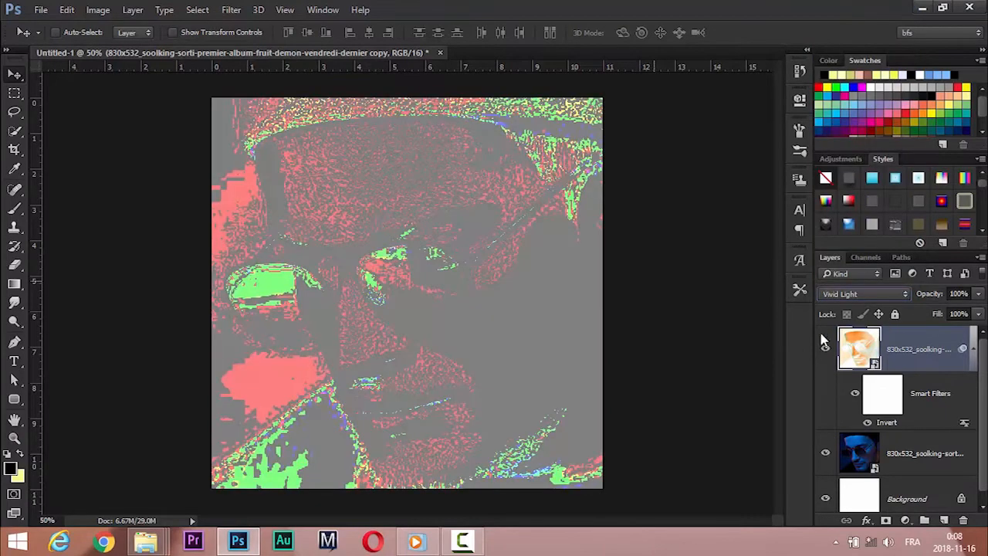
Step: Apply a High Pass filter to the inverted copy, adjusting the radius to soften the skin
left_click(244, 8)
mouse_move(337, 290)
left_click(456, 305)
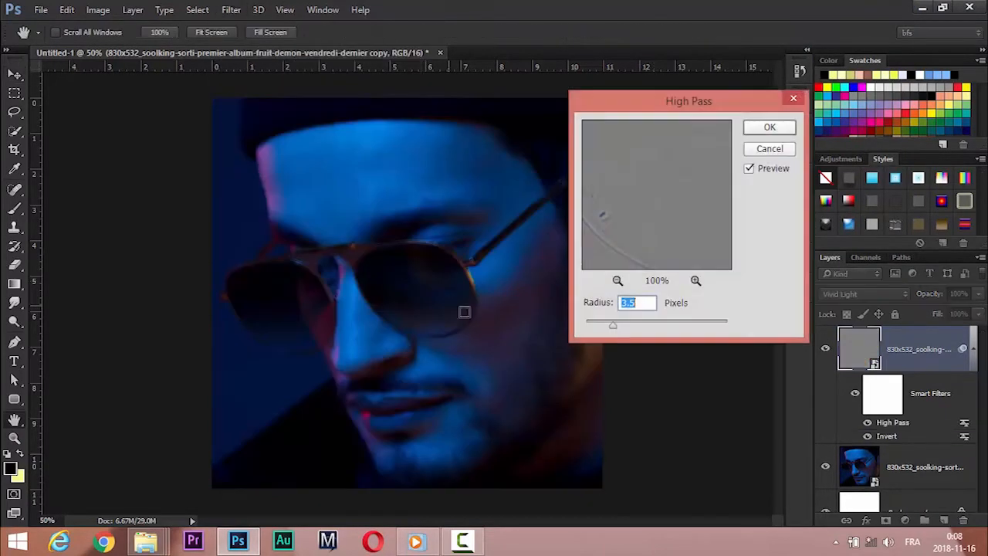
left_click_drag(616, 325, 604, 325)
left_click_drag(611, 324, 630, 325)
left_click(771, 128)
left_click(962, 349)
Step: Apply a Gaussian Blur with a 1.7 pixel radius to the inverted portrait copy
left_click(231, 9)
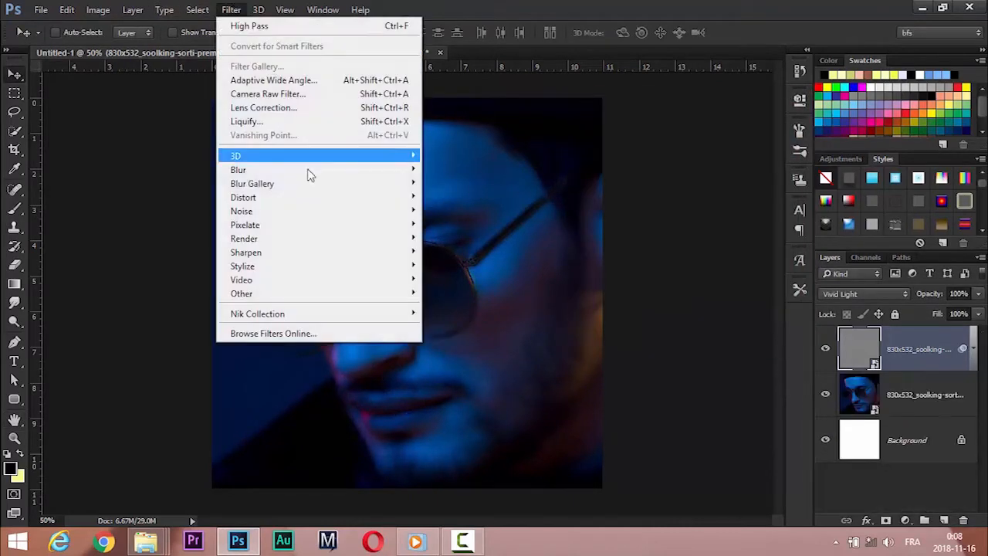
mouse_move(326, 180)
left_click(465, 223)
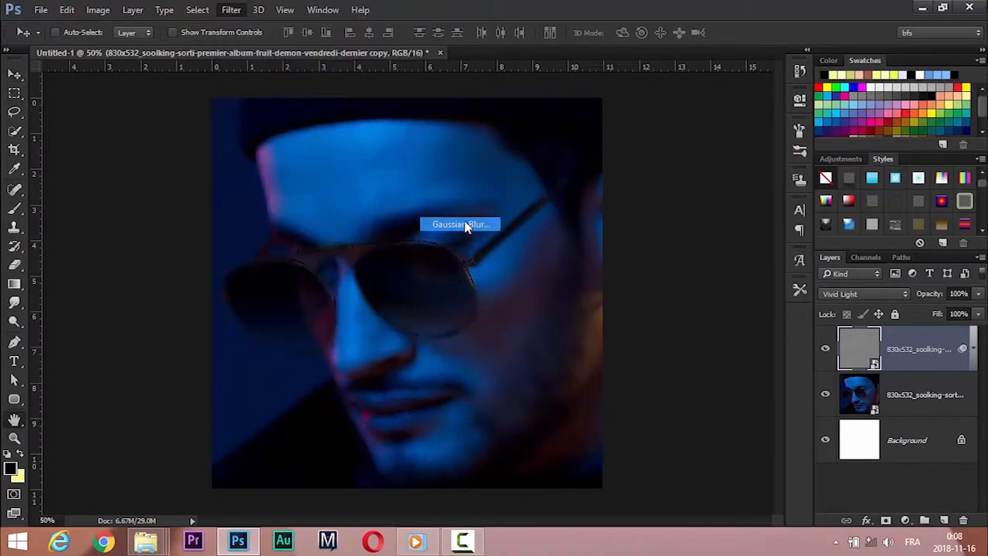
left_click_drag(692, 450, 672, 450)
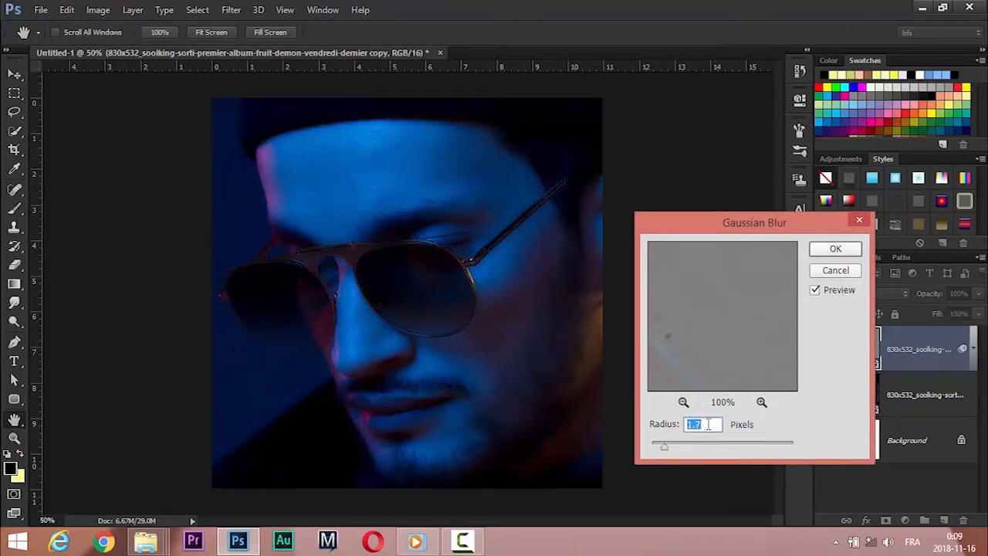
left_click(835, 250)
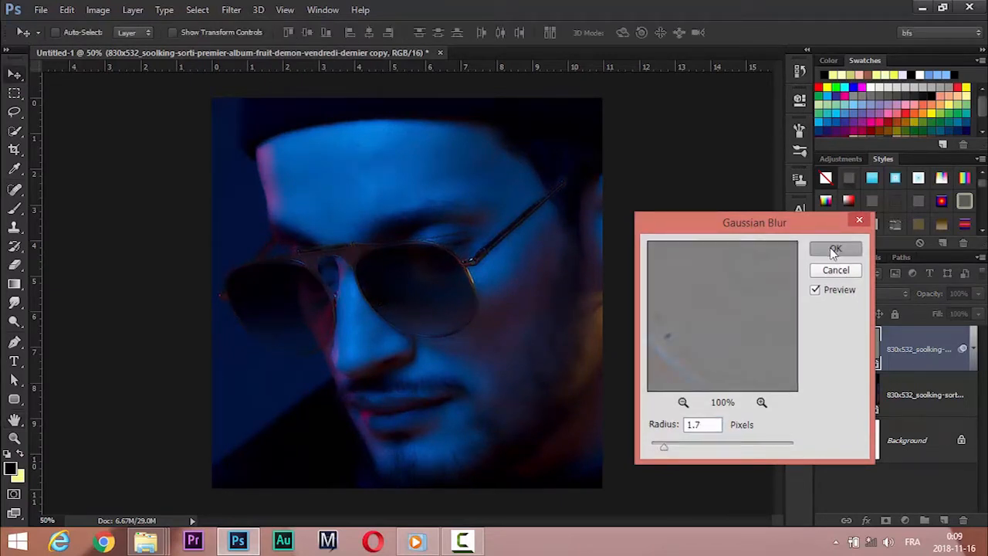
Step: Select the blue-lit skin tones with Color Range at fuzziness 17 and turn the selection into a mask on the filtered copy
left_click(198, 9)
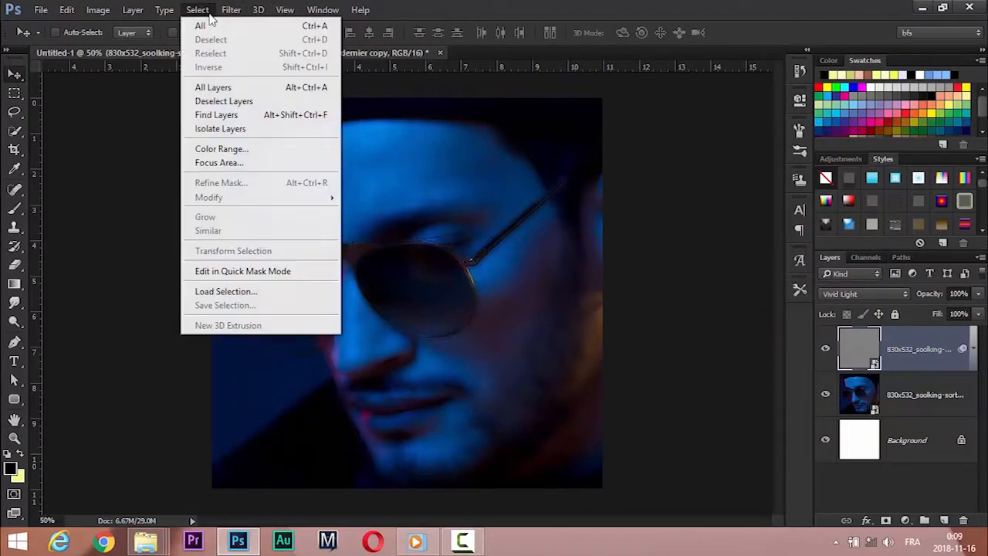
left_click(231, 151)
left_click(422, 173)
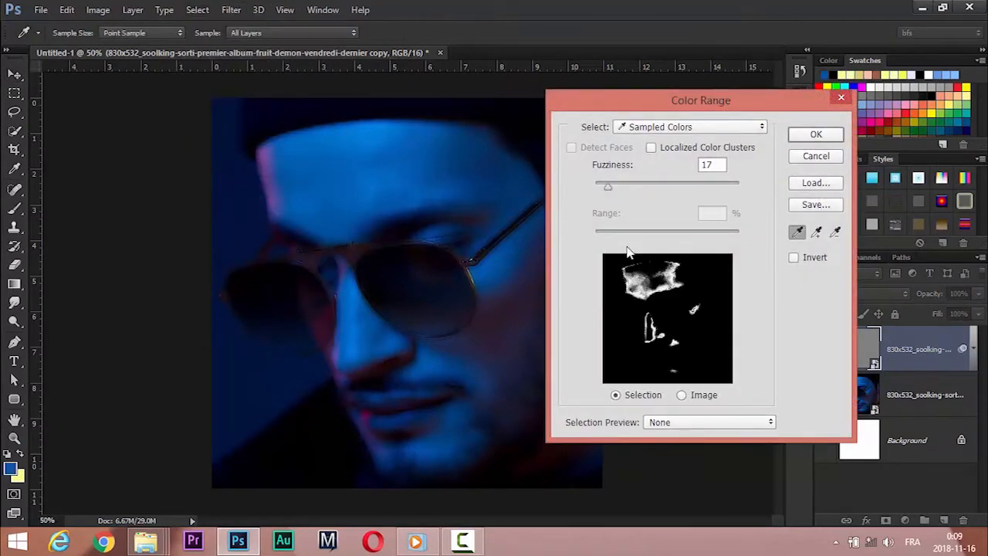
left_click(815, 232)
mouse_move(367, 156)
left_mouse_down()
mouse_move(355, 153)
mouse_move(455, 157)
mouse_move(491, 176)
left_mouse_up()
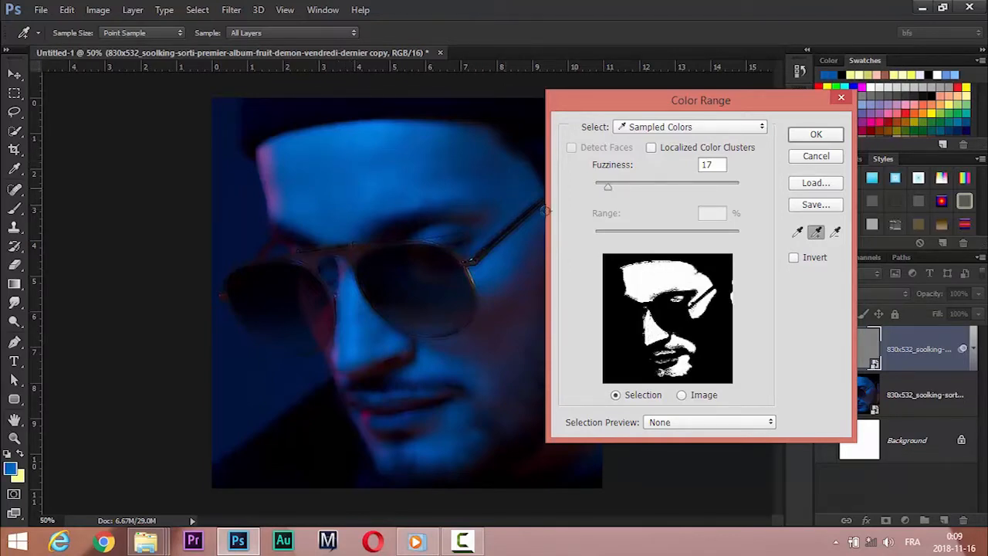
left_click(811, 137)
left_click(885, 520)
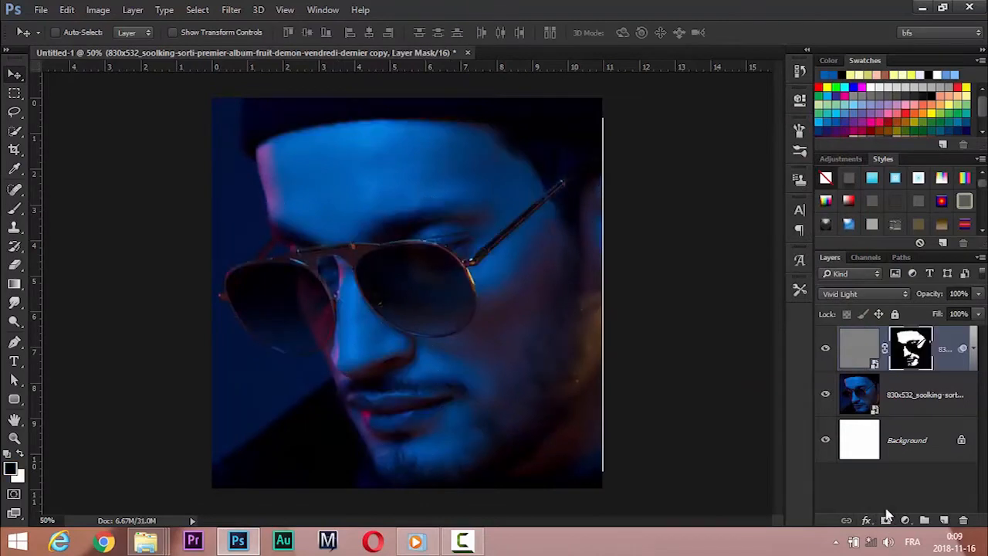
Step: Paint white on the layer mask over the shadowed cheek and jaw with a 100 px brush, then check the smoothing effect
key("b")
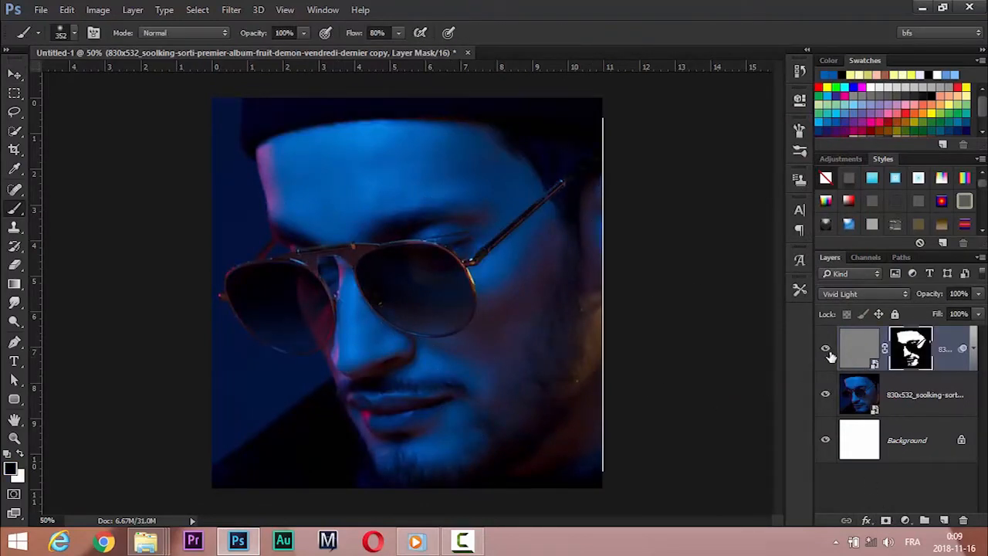
key("bracketleft")
key("bracketleft")
key("bracketleft")
key("bracketleft")
key("bracketleft")
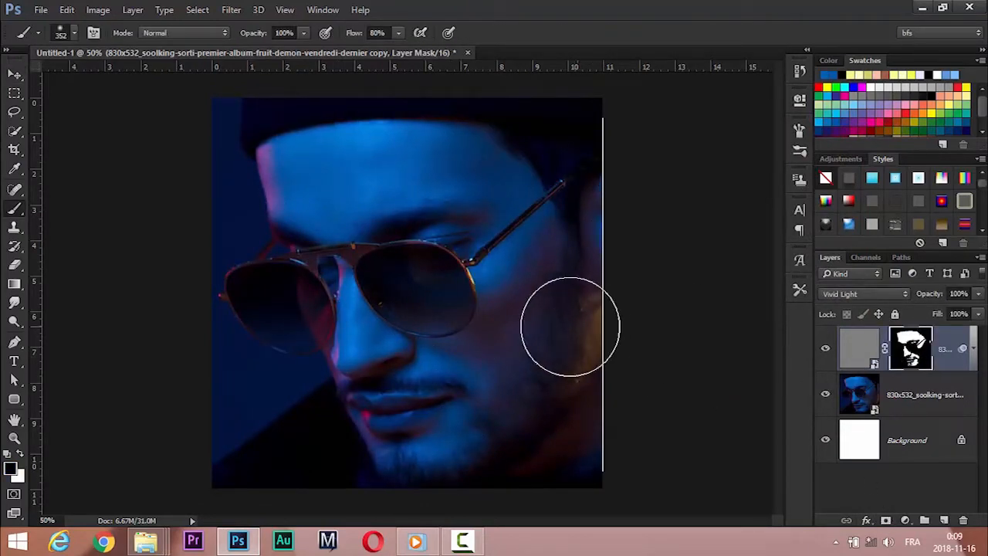
key("x")
right_click(526, 298, "alt")
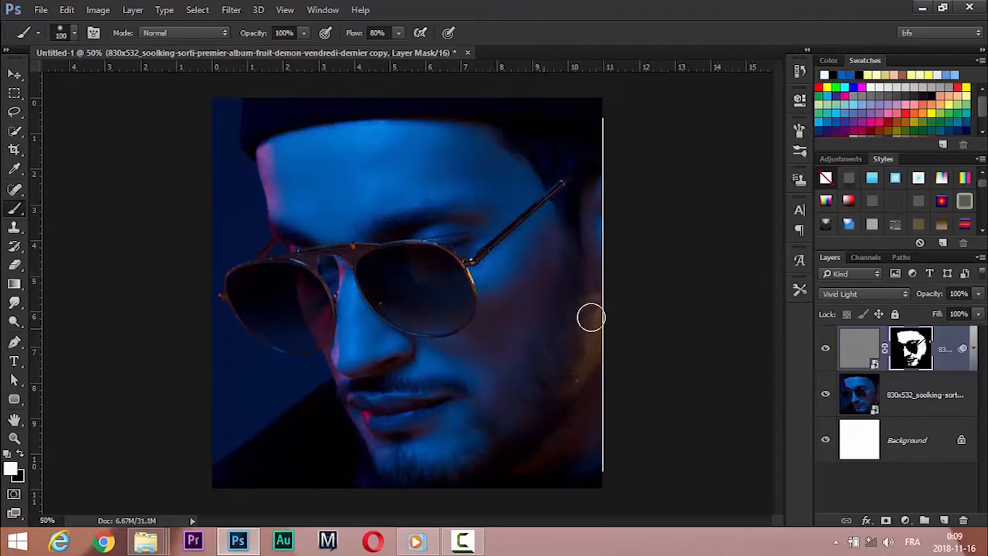
mouse_move(602, 336)
left_mouse_down()
mouse_move(582, 423)
mouse_move(555, 453)
mouse_move(562, 436)
mouse_move(538, 455)
left_mouse_up()
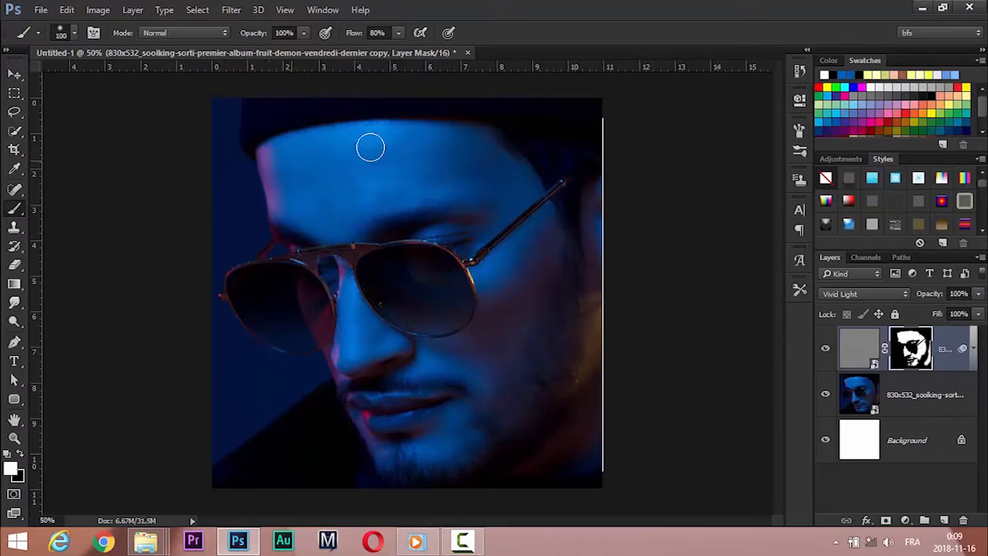
left_click(825, 349)
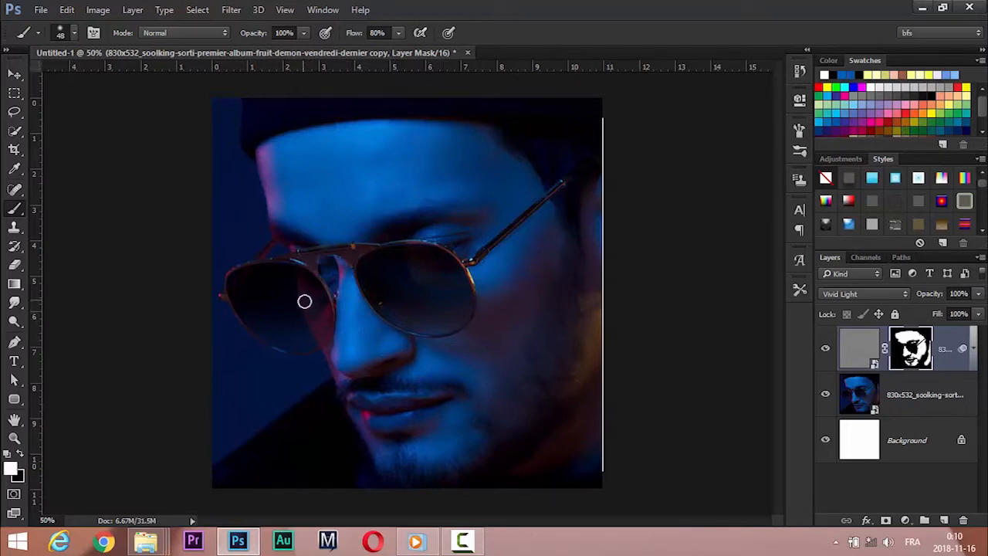
Step: Touch up the layer mask with white over the sunglasses' lenses using a smaller soft brush
left_click_drag(419, 310, 458, 312)
left_click(441, 301)
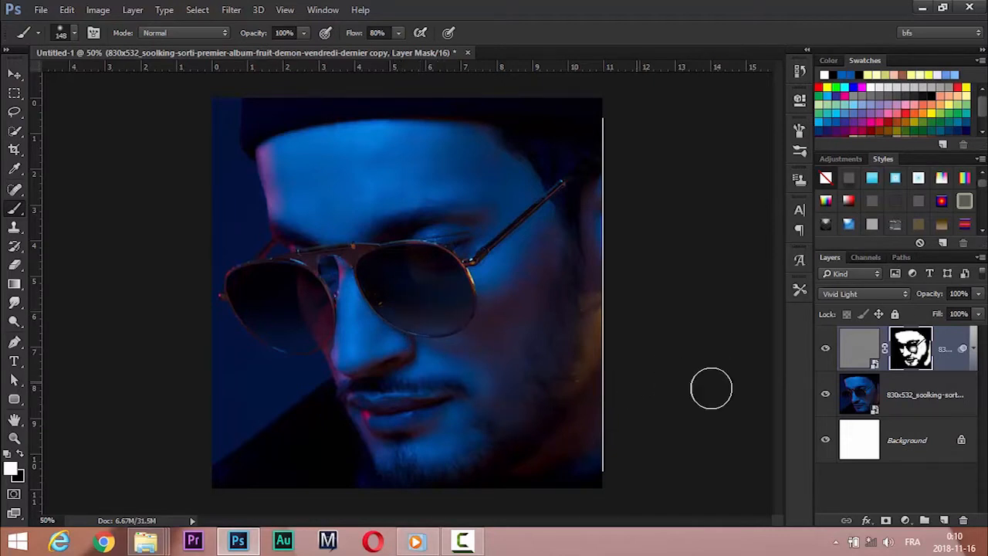
key("ctrl+plus")
key("ctrl+minus")
left_click_drag(517, 280, 494, 280)
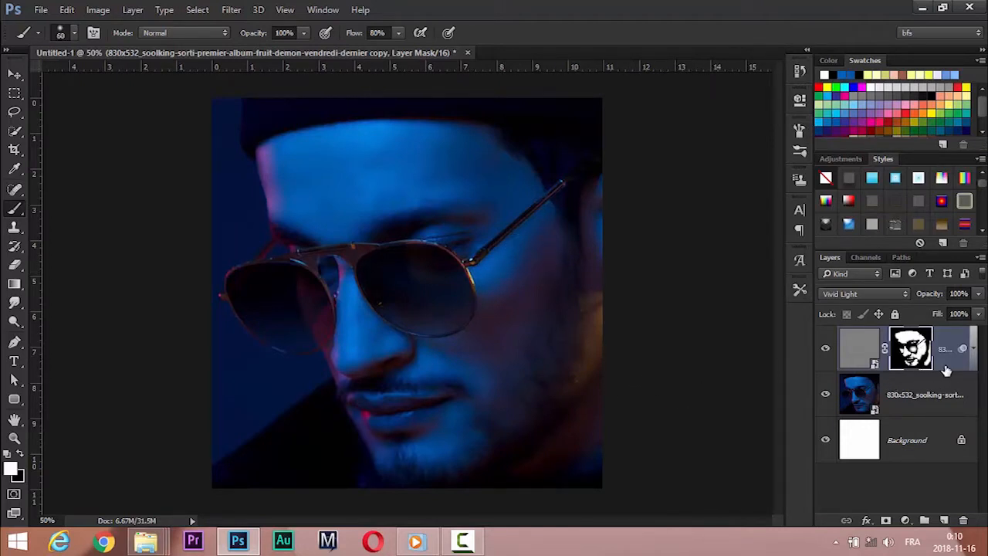
Step: Merge all visible layers into a new layer and smudge the skin at 15% strength with a brush reduced to 70 px
key("ctrl+shift+alt+e")
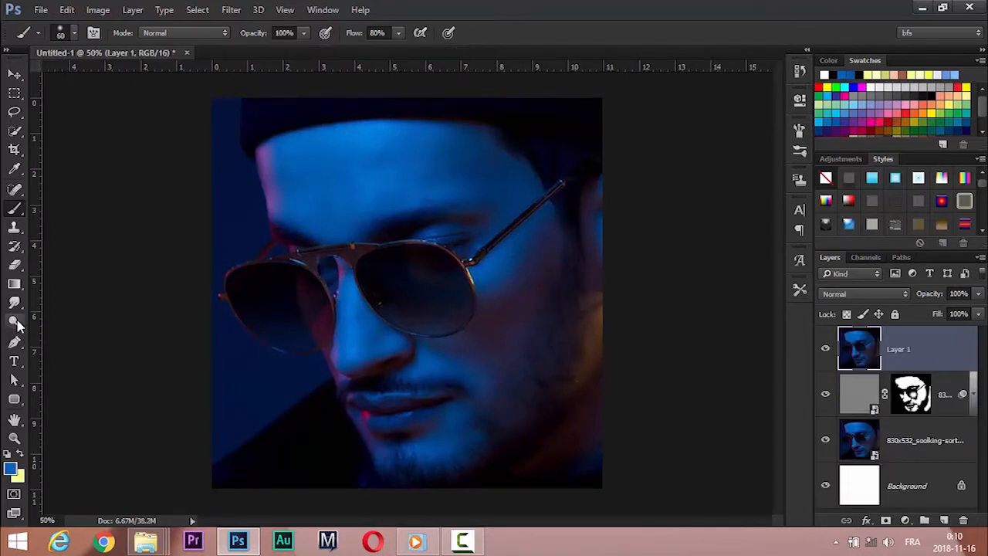
key("r")
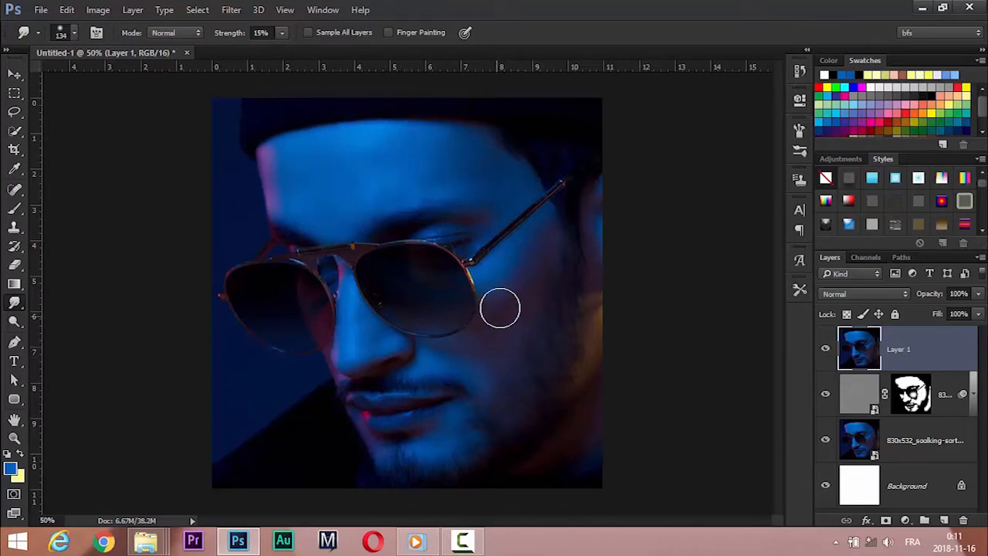
right_click(351, 314, "alt")
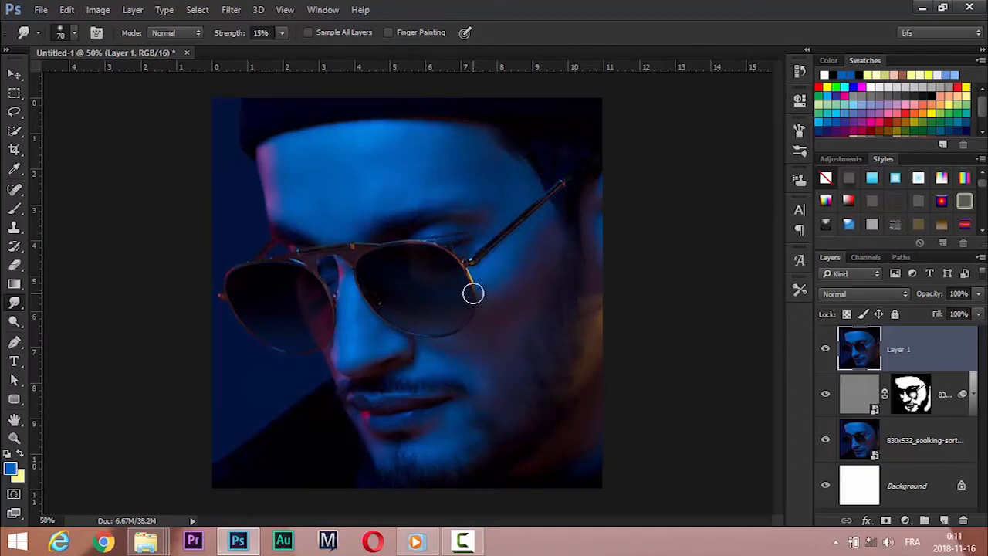
Step: Duplicate the merged layer and apply the Camera Raw filter with exposure +0.45 and contrast about +21, also adjusting the shadow tones and clarity
key("ctrl+j")
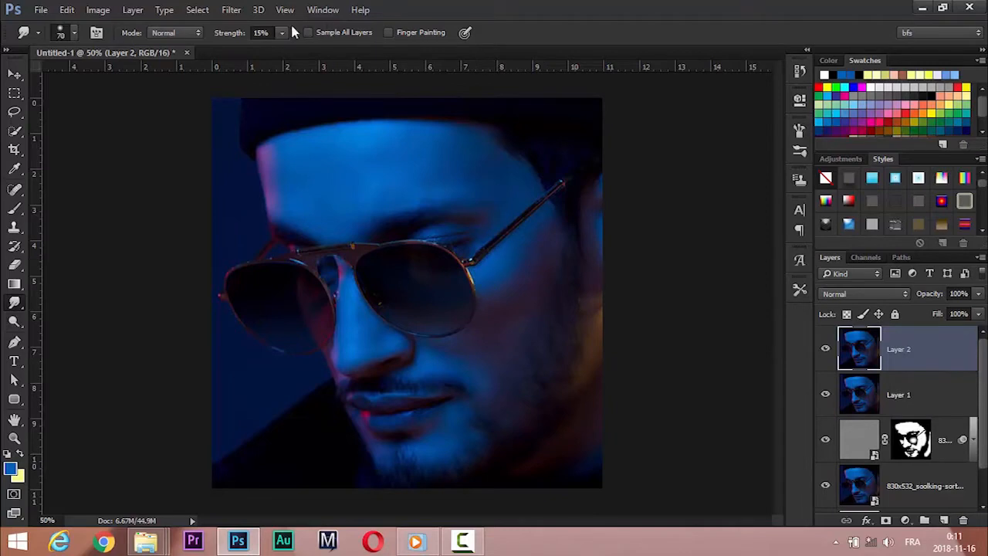
left_click(232, 9)
left_click(311, 100)
left_click_drag(801, 298, 824, 320)
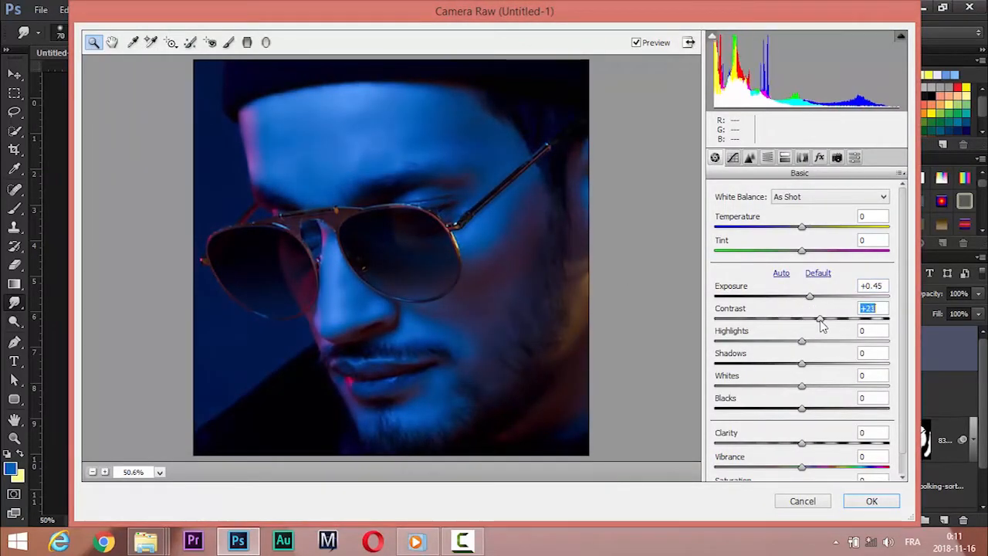
left_click_drag(801, 362, 824, 409)
mouse_move(801, 443)
left_mouse_down()
mouse_move(833, 445)
mouse_move(772, 446)
mouse_move(803, 449)
left_mouse_up()
left_click(872, 501)
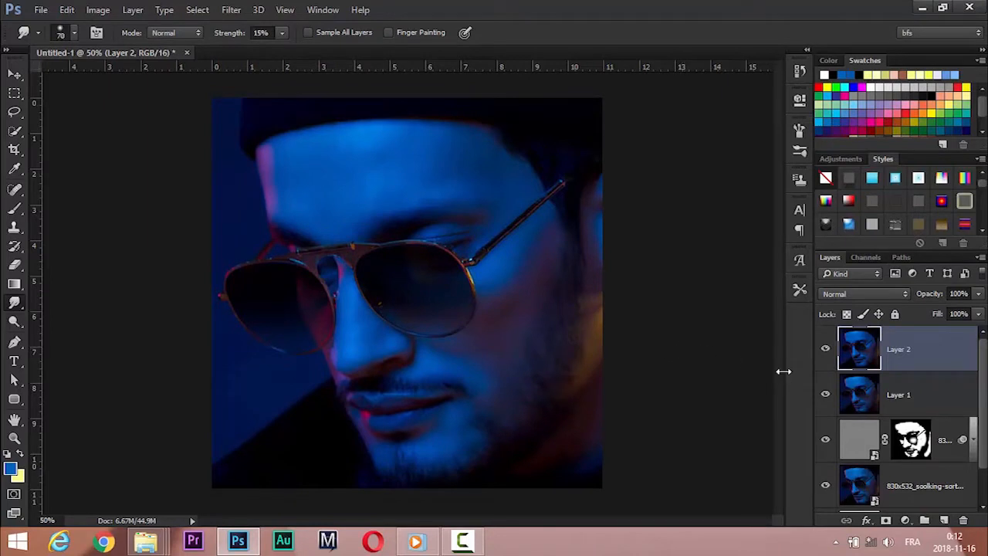
Step: Select Layer 1 and set the Dodge tool to Highlights at 13% exposure with a 71 px brush
left_click_drag(944, 451, 932, 337)
left_click_drag(881, 360, 934, 478)
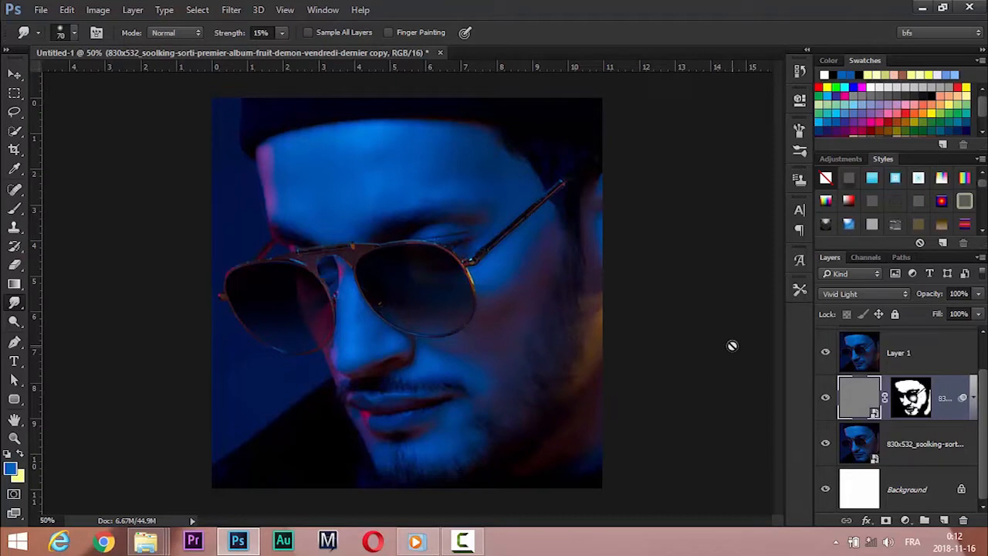
left_click(866, 372)
left_click(14, 320)
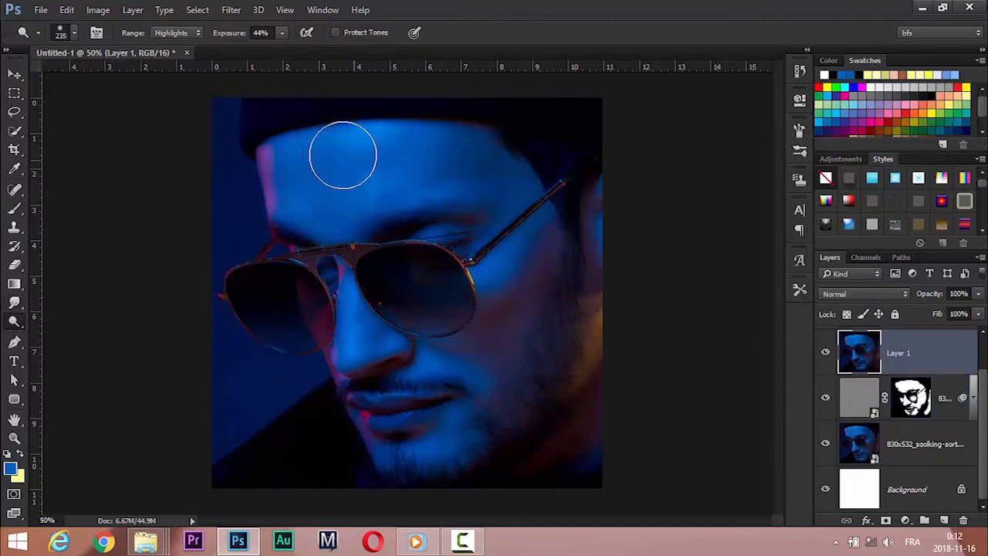
left_click_drag(229, 37, 236, 37)
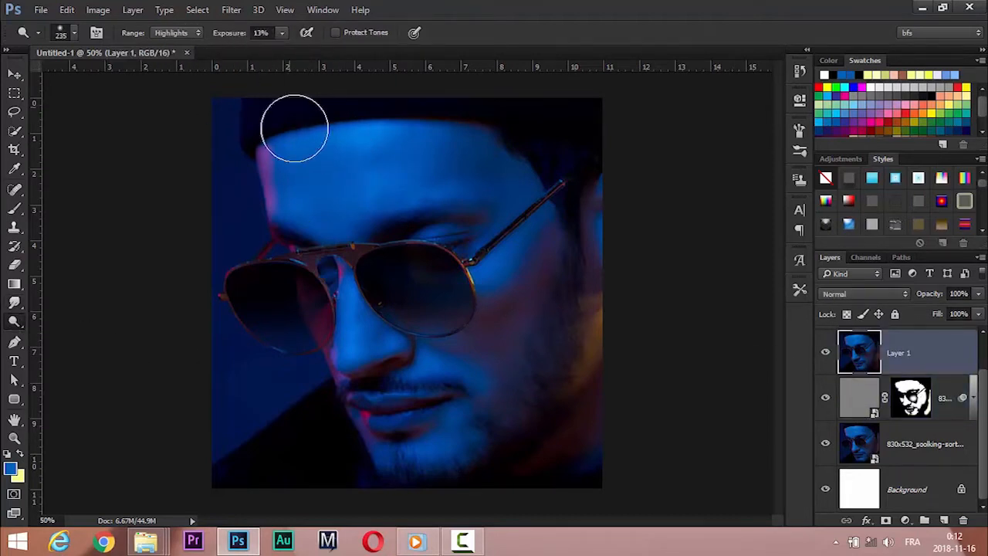
left_click_drag(335, 301, 322, 305, "alt")
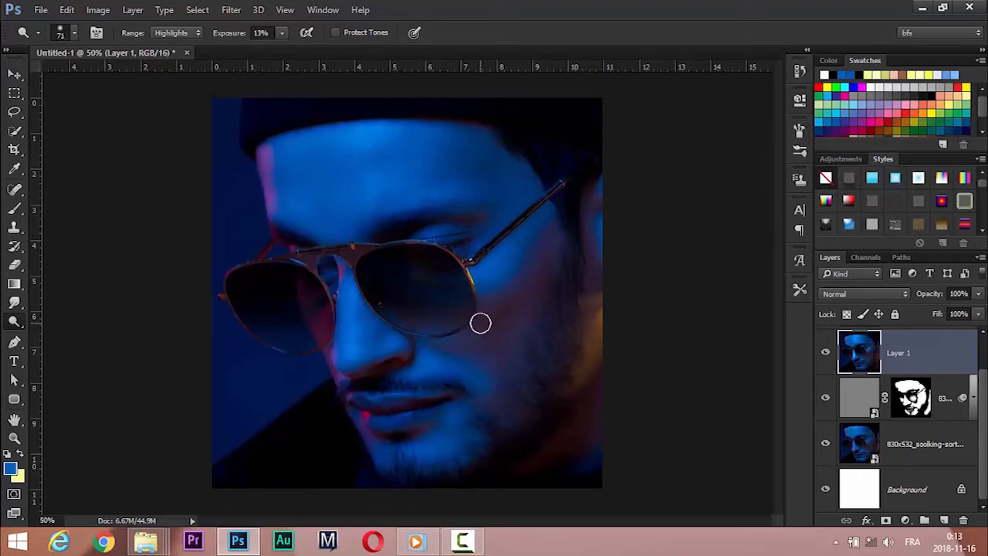
Step: Dodge the highlights of the face and lips on Layer 2 at 8% exposure, reducing the brush from 139 to 35 px
key("ctrl+alt+shift+e")
left_click(954, 341)
right_click(386, 162, "alt")
left_click_drag(416, 142, 374, 157)
key("ctrl+z")
left_click_drag(239, 34, 231, 34)
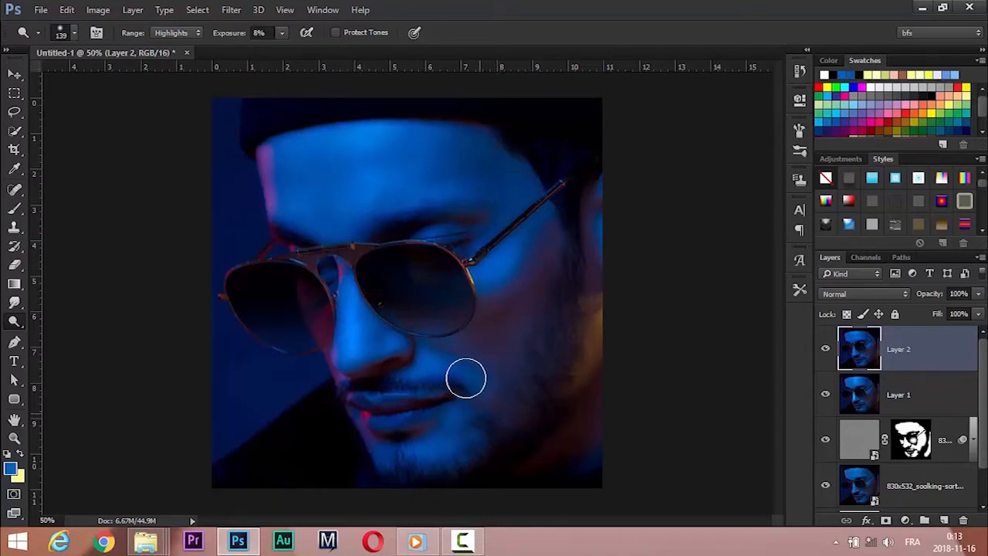
left_click_drag(417, 418, 397, 415)
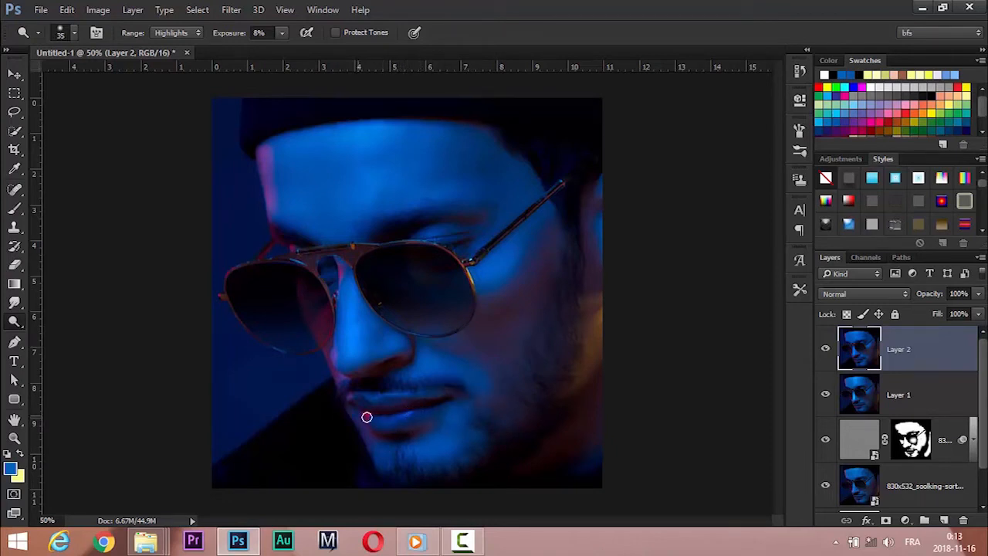
left_click(14, 74)
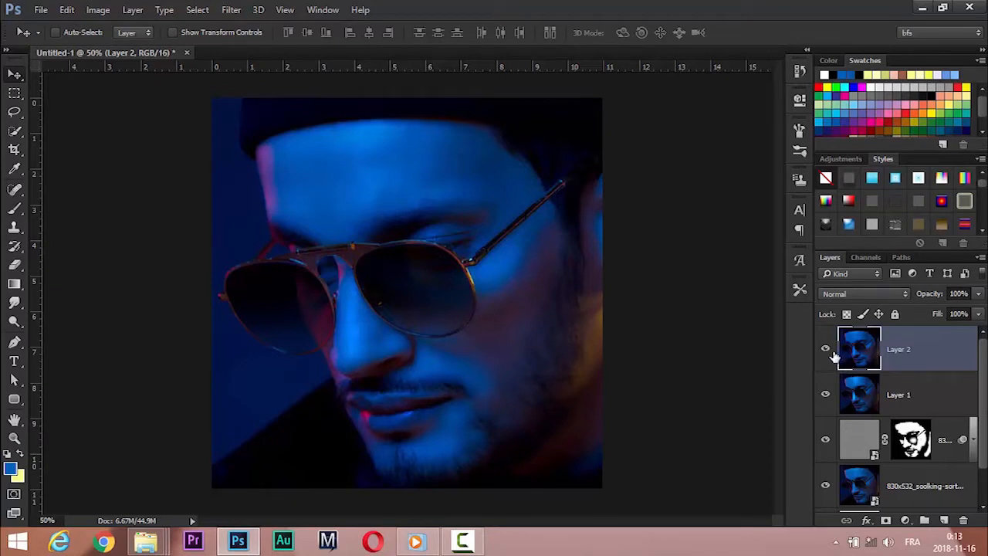
Step: Duplicate Layer 2, hide the copy and select the original Layer 2
key("ctrl+j")
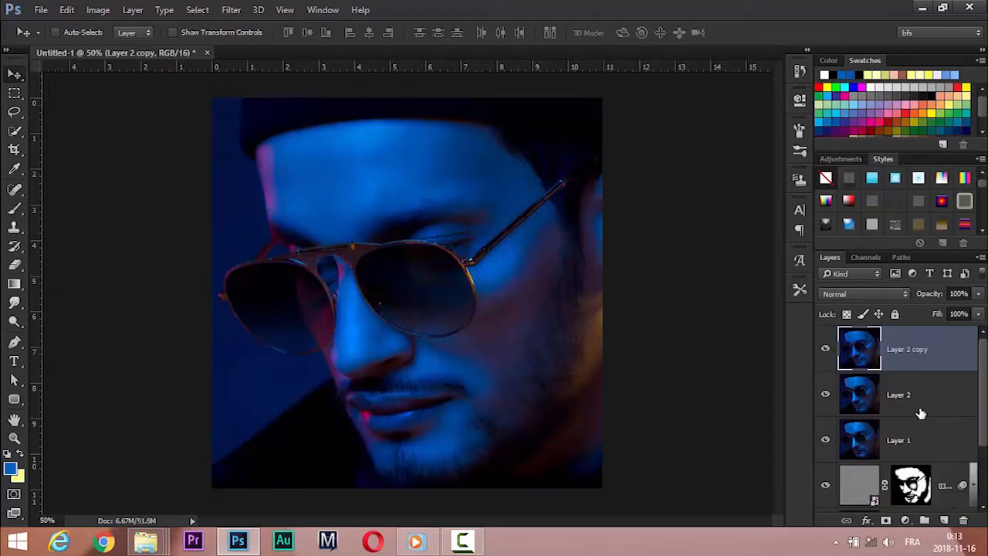
left_click(920, 387)
left_click(907, 523)
left_click(622, 397)
left_click(231, 9)
left_click(825, 349)
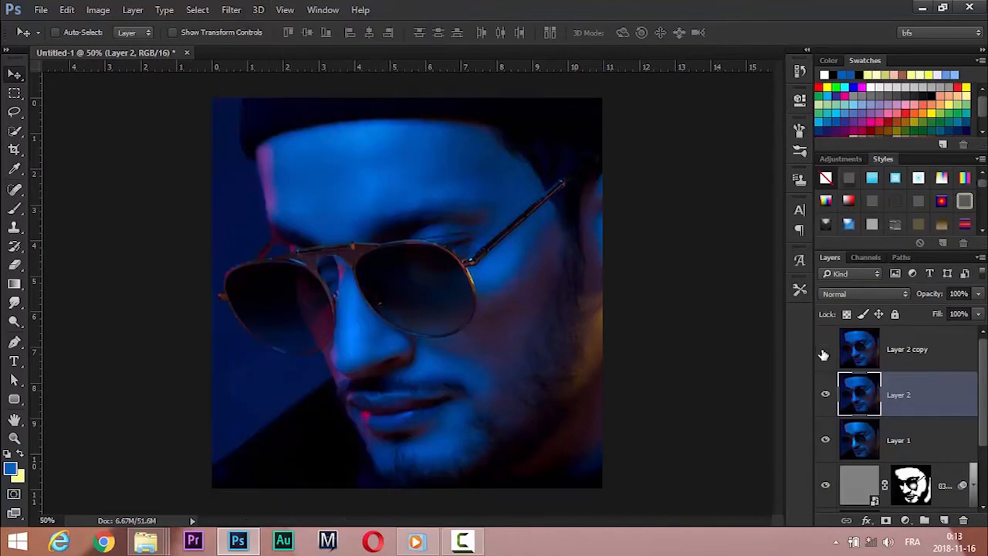
Step: Start the Camera Raw filter on Layer 2 and open its HSL saturation settings
left_click(231, 9)
left_click(263, 92)
left_click(802, 158)
left_click(785, 157)
left_click(802, 158)
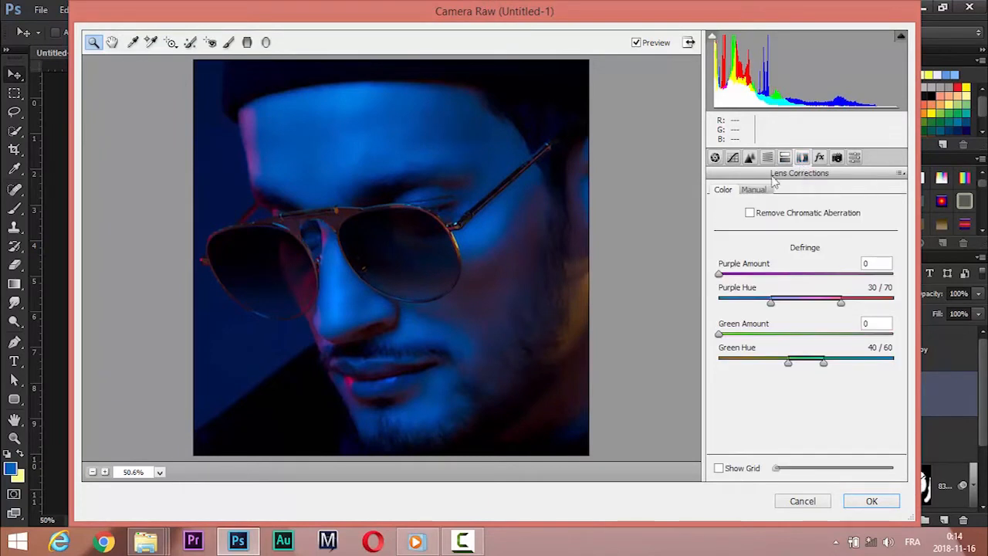
left_click(820, 158)
left_click(802, 158)
left_click(784, 157)
left_click(767, 157)
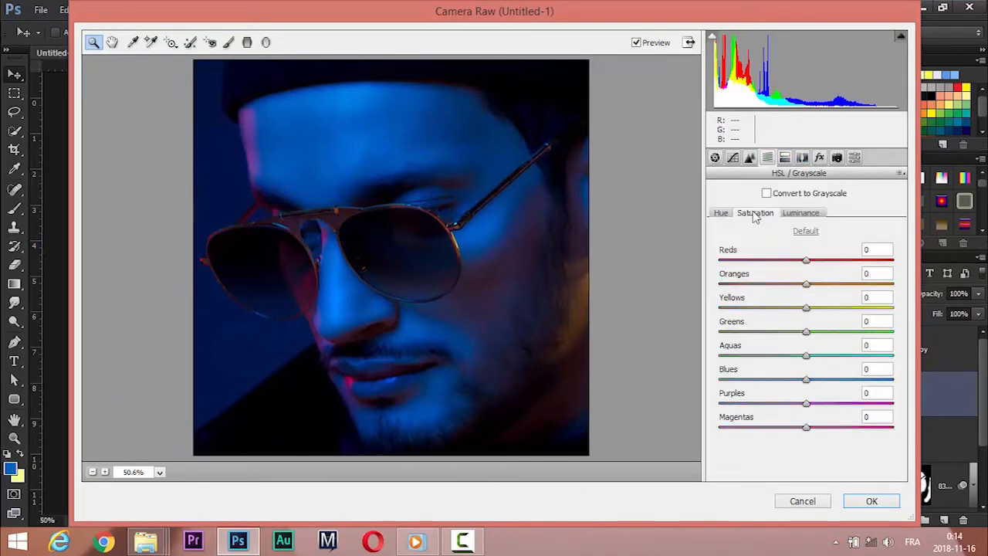
Step: Desaturate Layer 2 with oranges -80, yellows -47, aquas -24, blues -83 and purples -90, and apply the filter
left_click_drag(788, 289, 792, 286)
left_click_drag(805, 380, 724, 381)
left_click_drag(806, 356, 725, 405)
left_click_drag(792, 380, 735, 382)
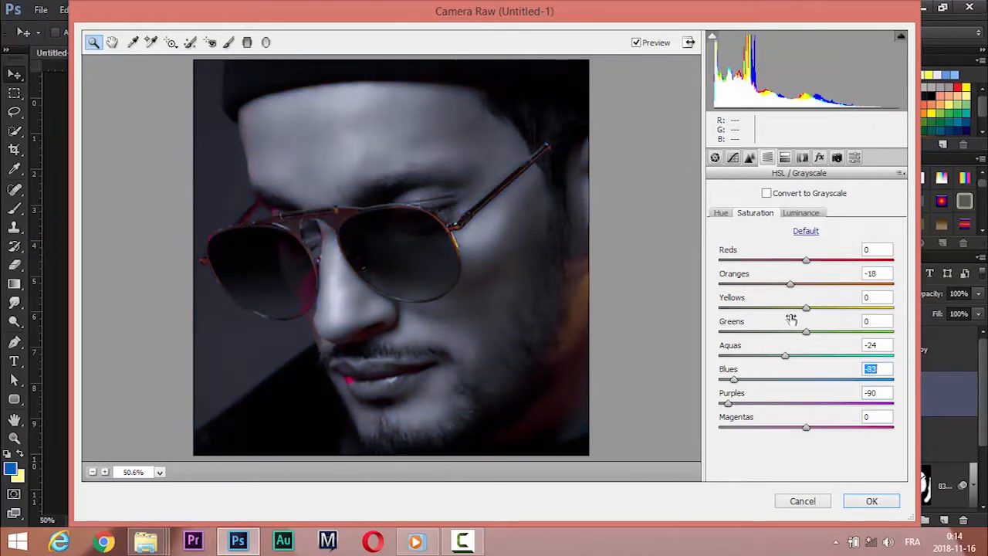
left_click_drag(802, 309, 737, 285)
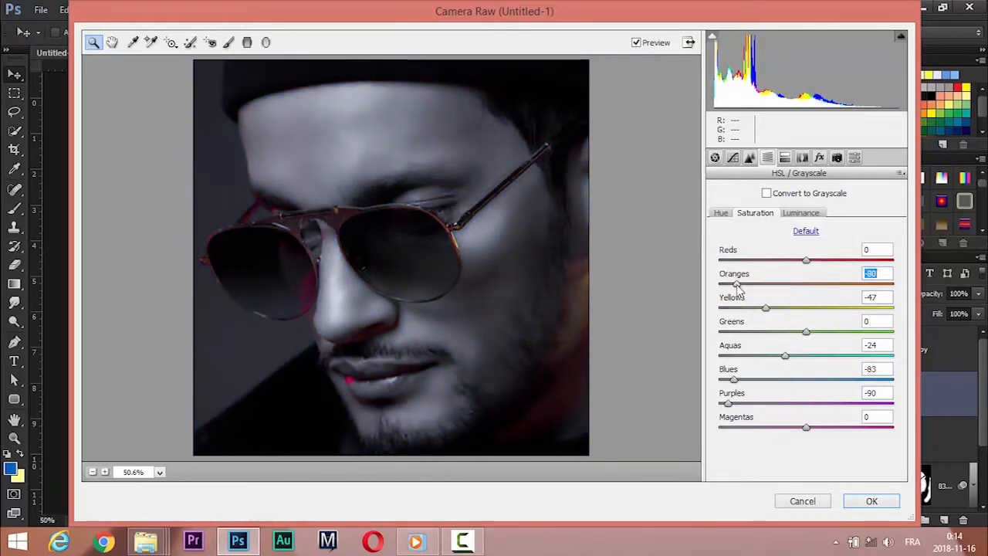
left_click(872, 501)
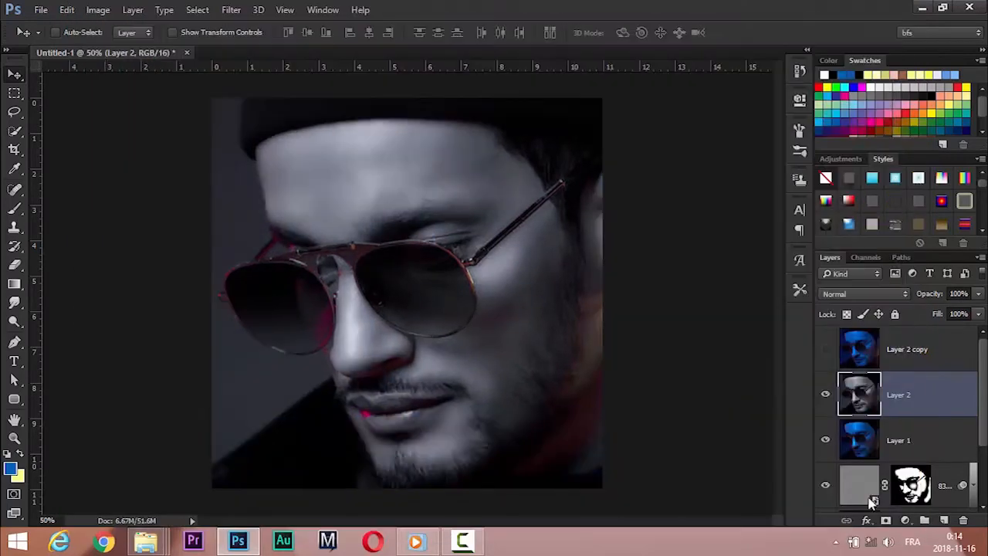
Step: Show Layer 2 copy, try an inverted layer mask on it, and delete the copy
left_click(825, 352)
key("ctrl+i")
key("ctrl+i")
left_click(885, 522)
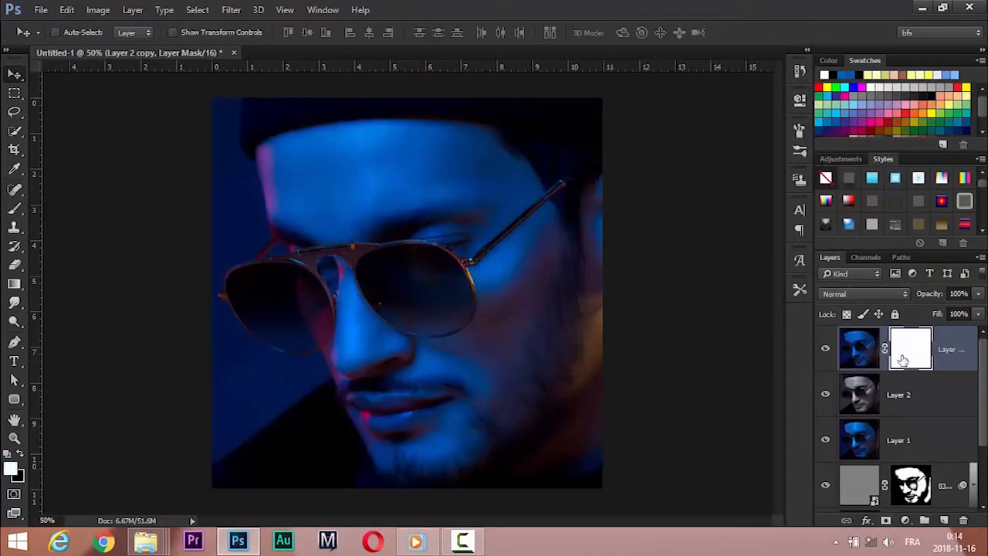
key("ctrl+i")
Step: Compare the portrait with Layer 2 hidden and shown, set its fill to 63% and lower its opacity
left_click(821, 355)
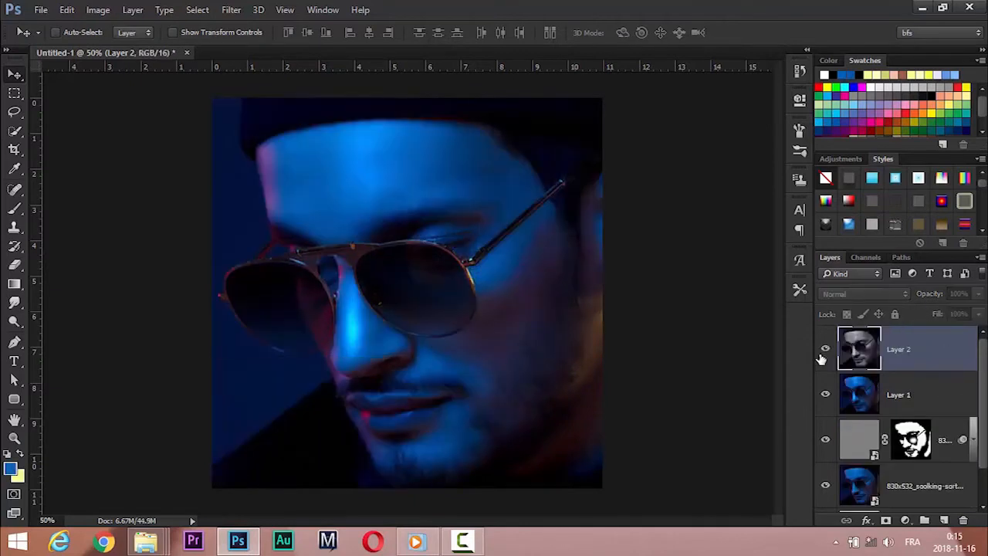
left_click(821, 356)
left_click(820, 356)
left_click(823, 356)
left_click_drag(932, 317, 917, 316)
key("Return")
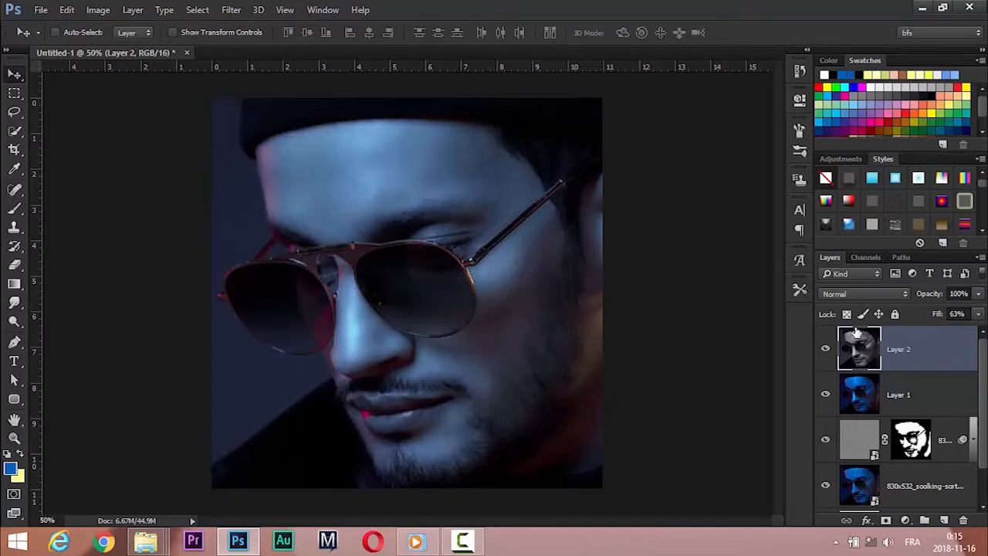
key("t")
left_click_drag(930, 300, 917, 303)
key("Return")
Step: Merge the visible layers into a new layer, compare it with the layers beneath and delete it
key("ctrl+alt+shift+e")
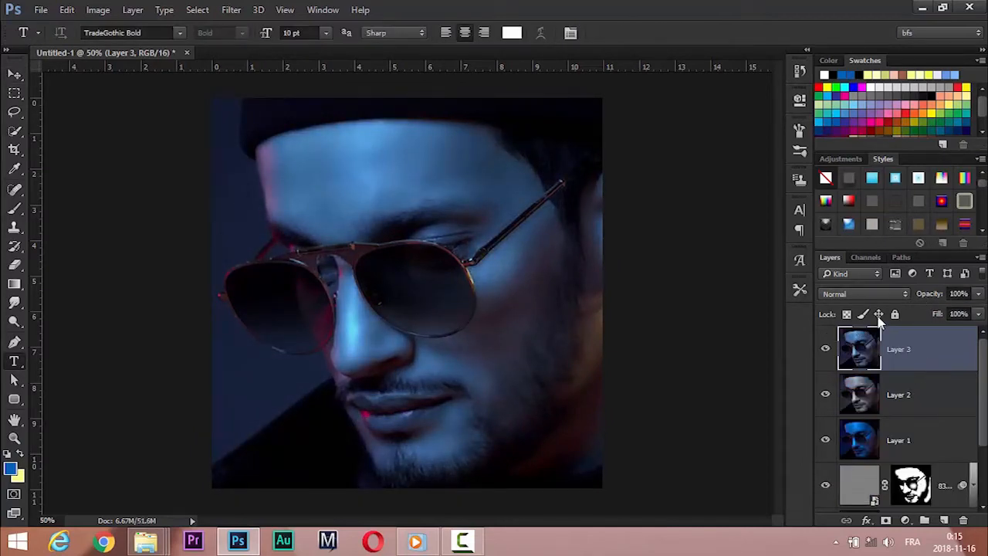
left_click(230, 10)
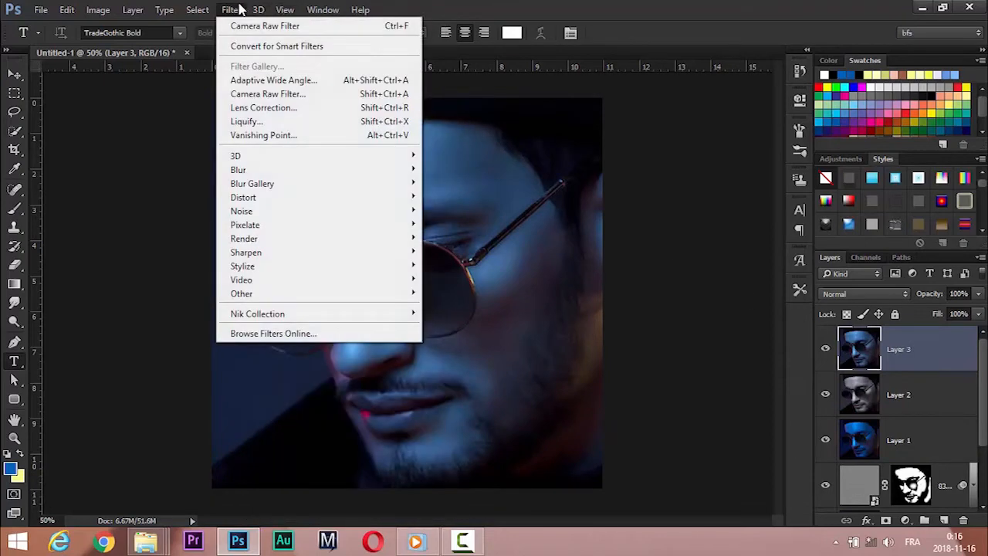
left_click(913, 352)
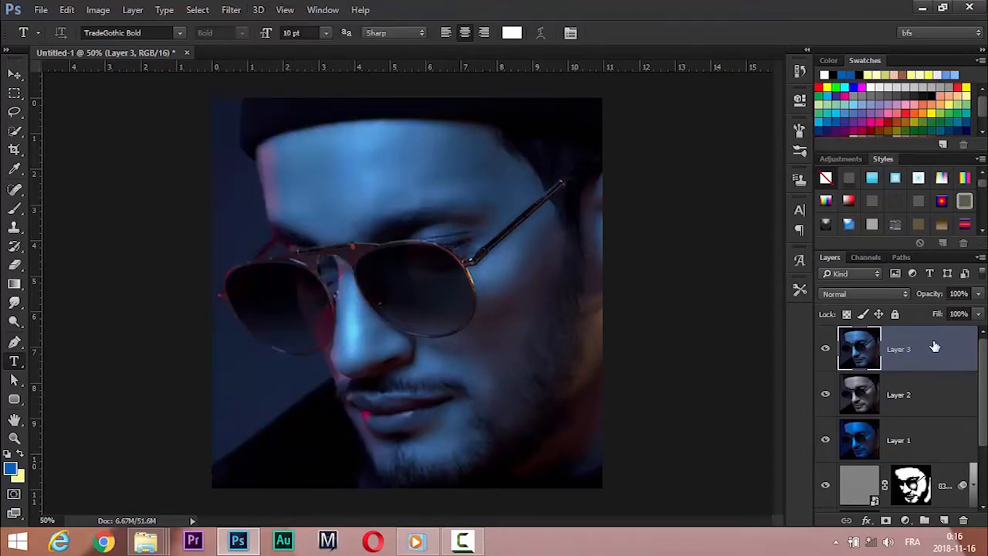
left_click(826, 350)
key("Delete")
Step: Set Layer 2's opacity to 80% and the Smudge tool's strength to 20%
mouse_move(931, 299)
left_mouse_down()
mouse_move(900, 295)
mouse_move(936, 298)
left_mouse_up()
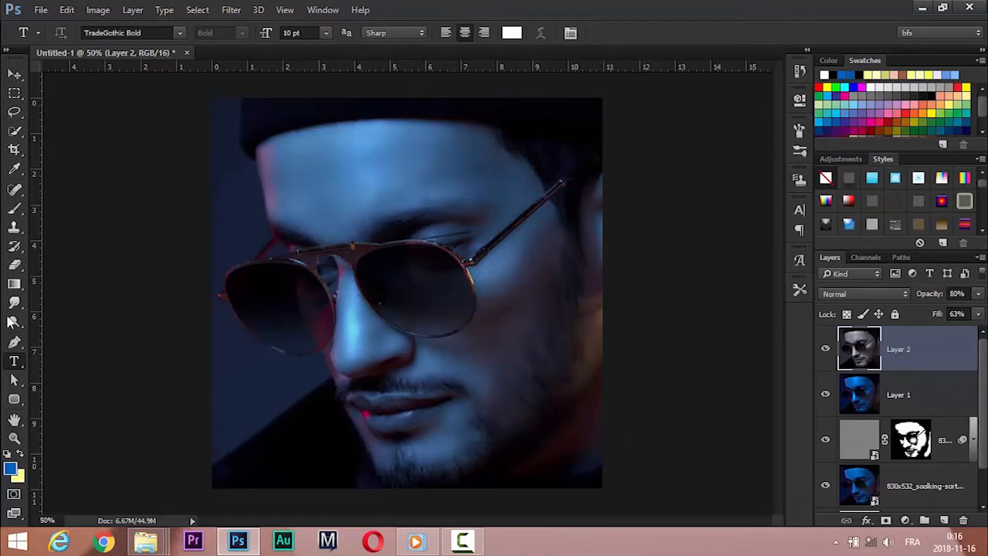
left_click(14, 304)
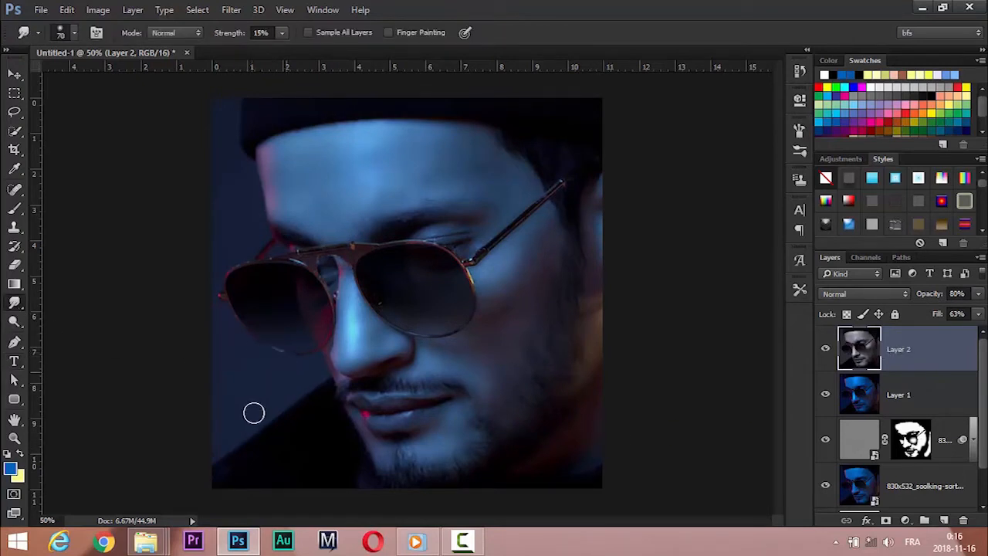
left_click_drag(218, 36, 221, 35)
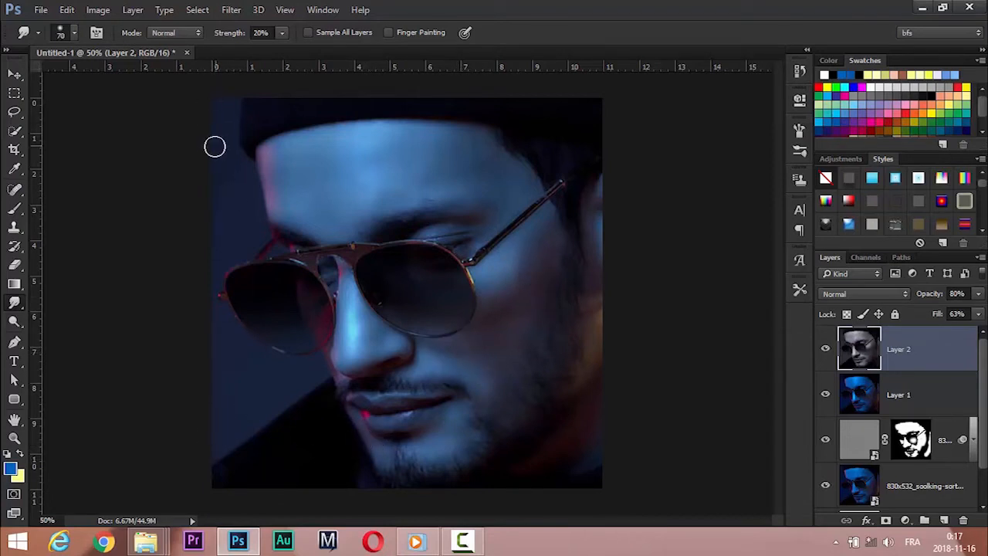
Step: Add a Black & White adjustment layer above Layer 2 and try its presets, including Darker and Lighter
left_click(905, 520)
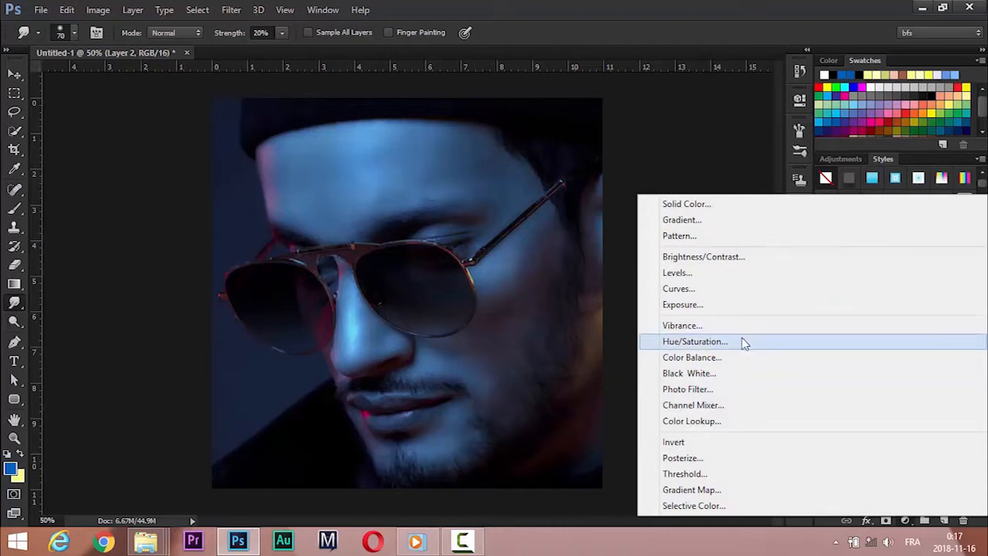
left_click(718, 374)
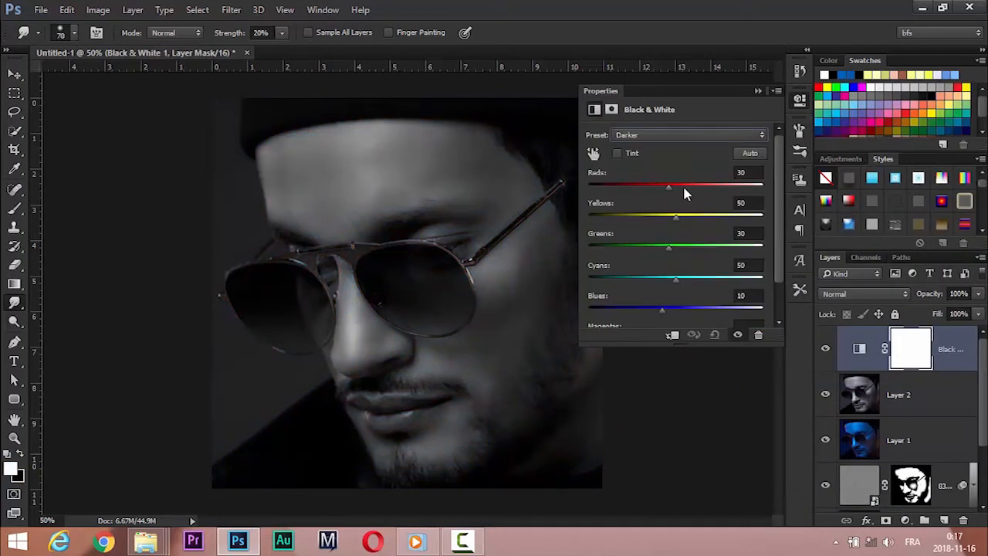
key("Down")
key("Down")
key("Down")
key("Down")
key("Down")
key("Down")
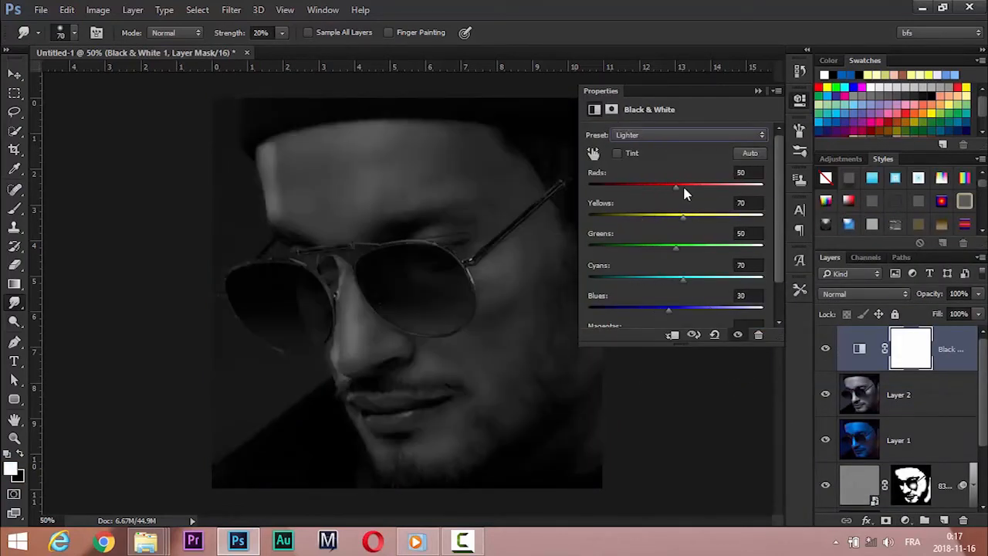
key("Up")
left_click(758, 91)
Step: Reduce the Black & White layer's opacity and fill to 76% and compare the portrait with and without it
left_click_drag(938, 315, 920, 298)
left_click(825, 349)
left_click(825, 349)
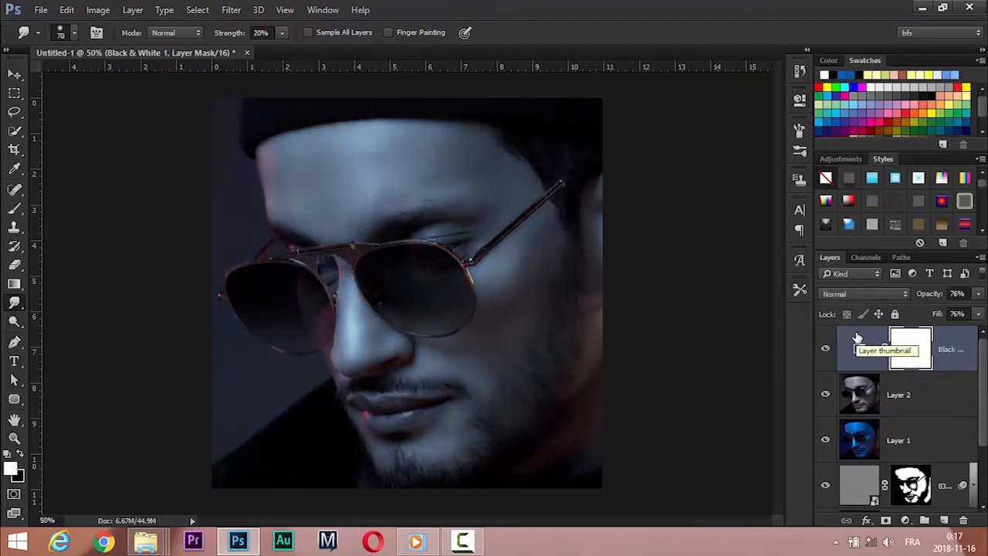
key("t")
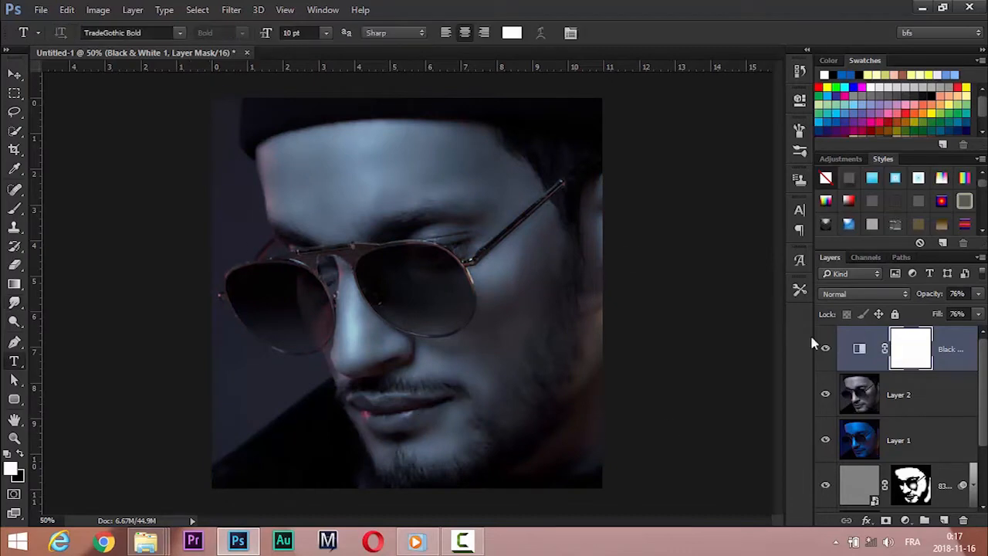
Step: Merge the visible layers into a new layer and choose the Bi-Color User Defined filter in Color Efex Pro 4
key("ctrl+alt+shift+e")
left_click(230, 9)
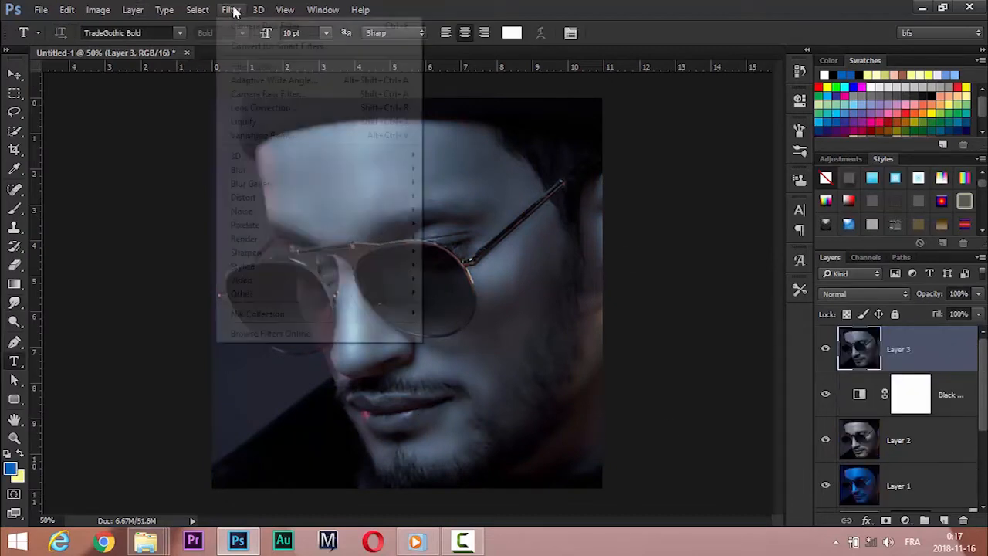
mouse_move(343, 320)
left_click(451, 327)
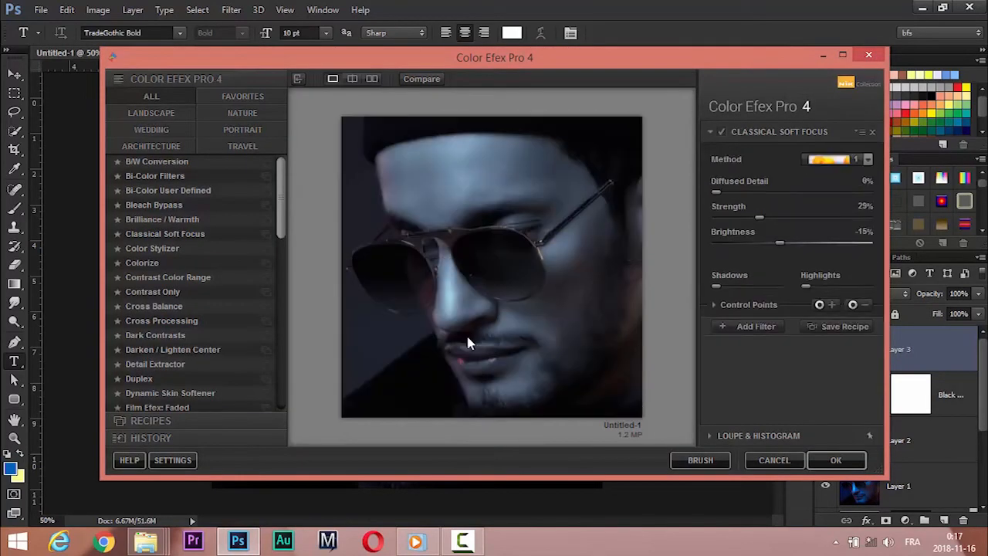
left_click(205, 192)
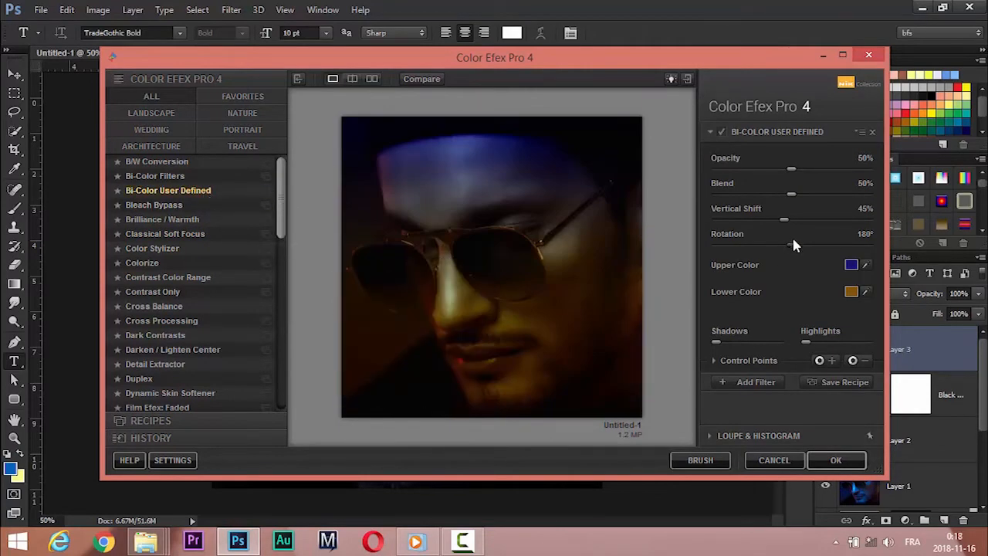
Step: Rotate the bi-color gradient to 272° and set its lower color to bright red, RGB 255, 6, 6
left_click_drag(791, 245, 829, 246)
left_click(851, 293)
left_click_drag(290, 113, 284, 101)
left_click_drag(436, 197, 431, 168)
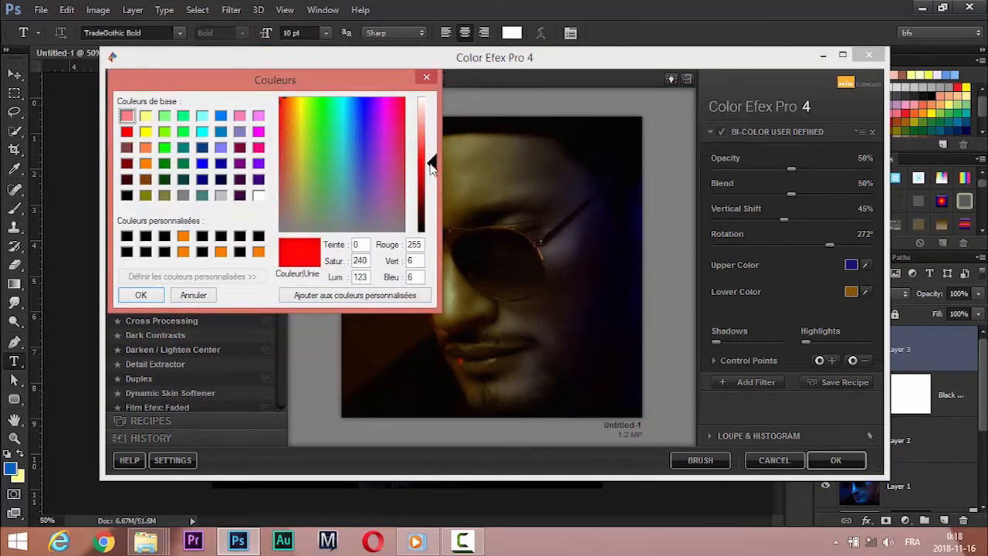
left_click(140, 294)
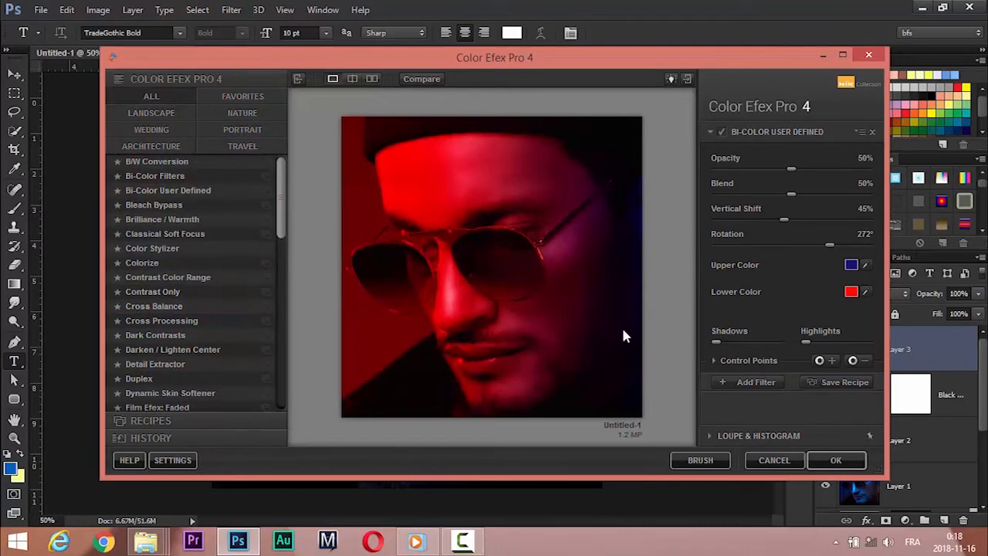
Step: Brighten the bi-color filter's upper color to blue, RGB 54, 29, 201
left_click(850, 265)
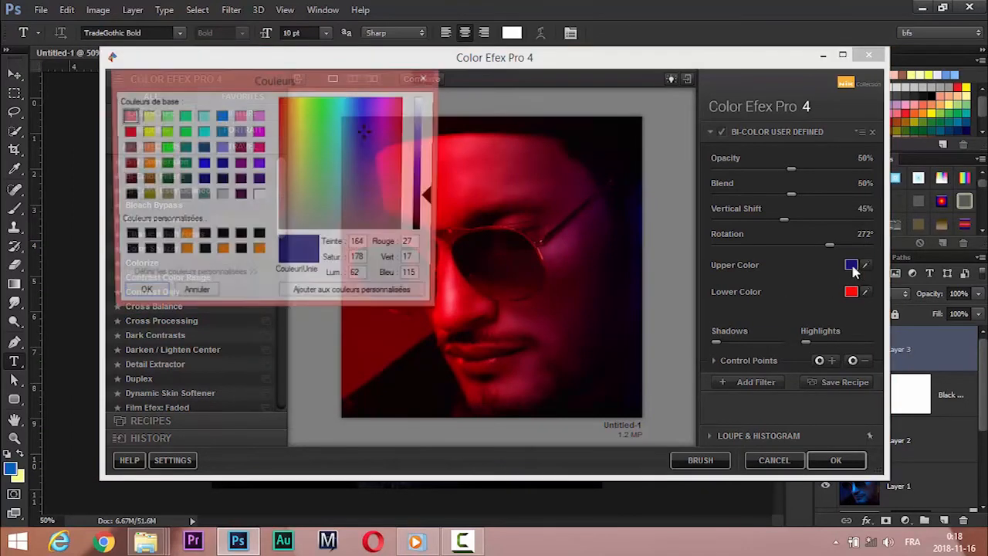
left_click_drag(432, 197, 430, 165)
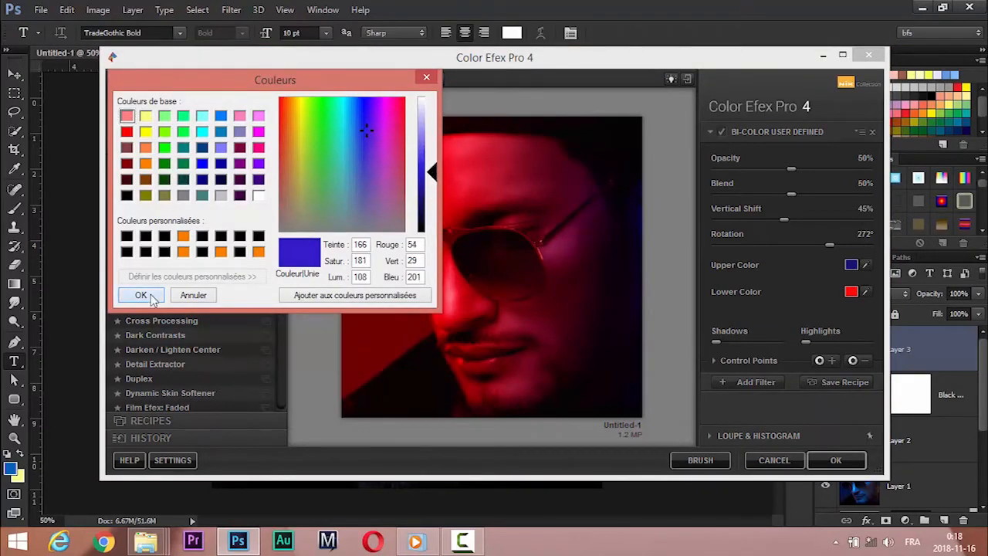
left_click(141, 295)
Step: Set the bi-color gradient's vertical shift to 58% and its rotation to 112°
left_click(771, 244)
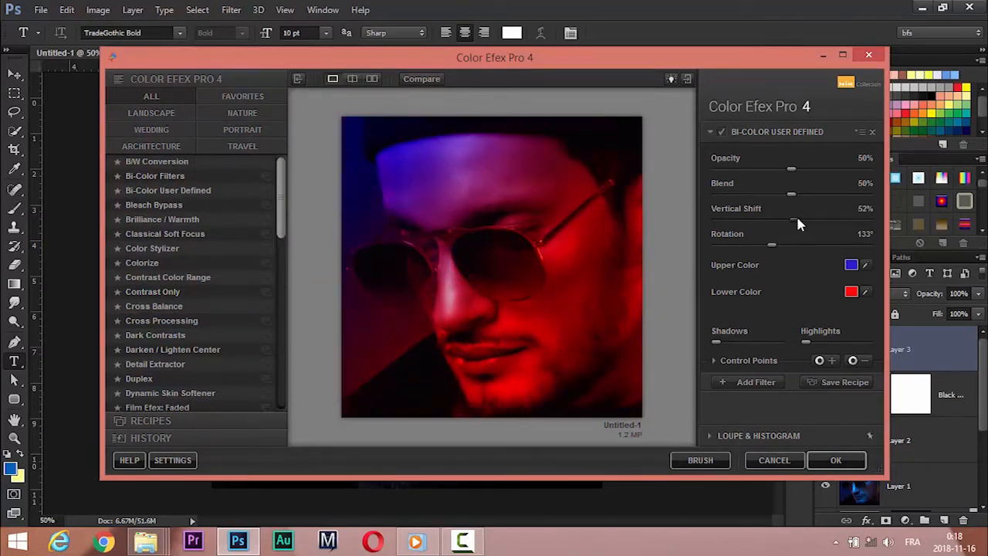
left_click_drag(797, 219, 803, 220)
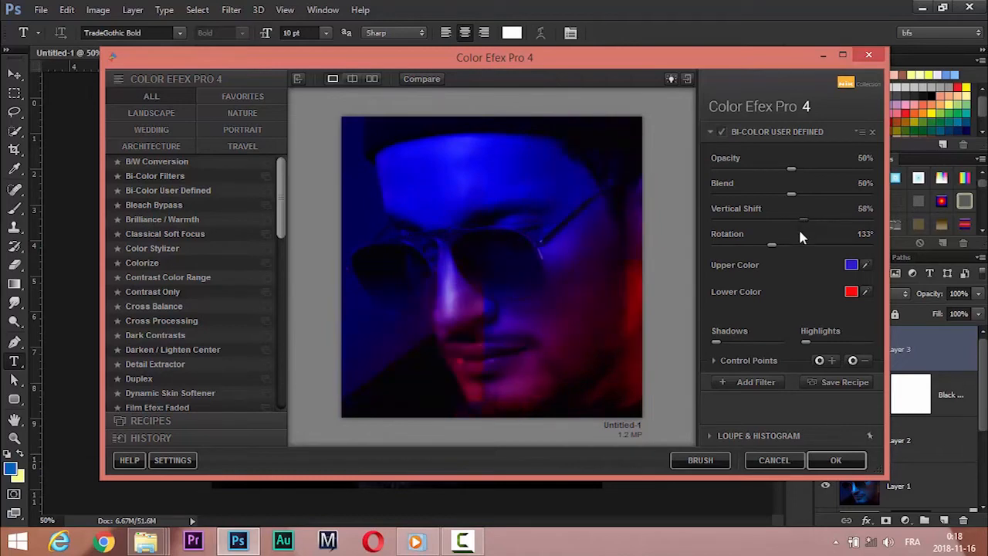
left_click_drag(767, 241, 760, 242)
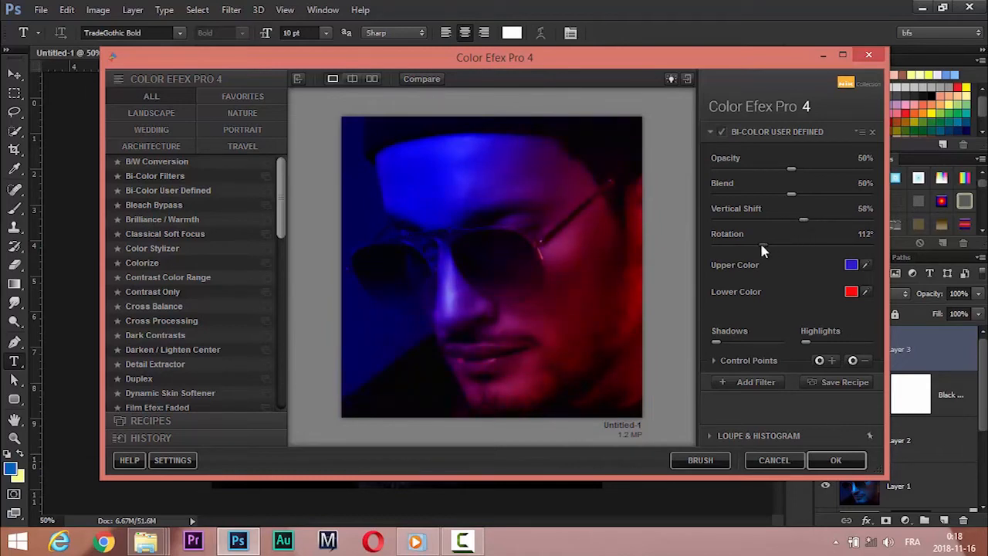
Step: Lighten the bi-color filter's upper color to violet-blue, RGB 94, 69, 228
left_click(851, 265)
left_click_drag(431, 168, 431, 155)
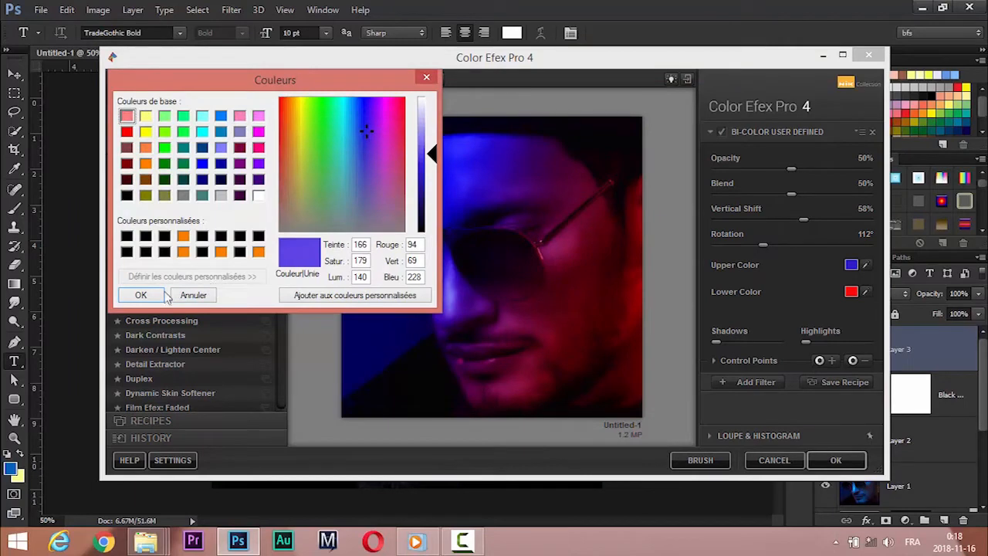
left_click(142, 293)
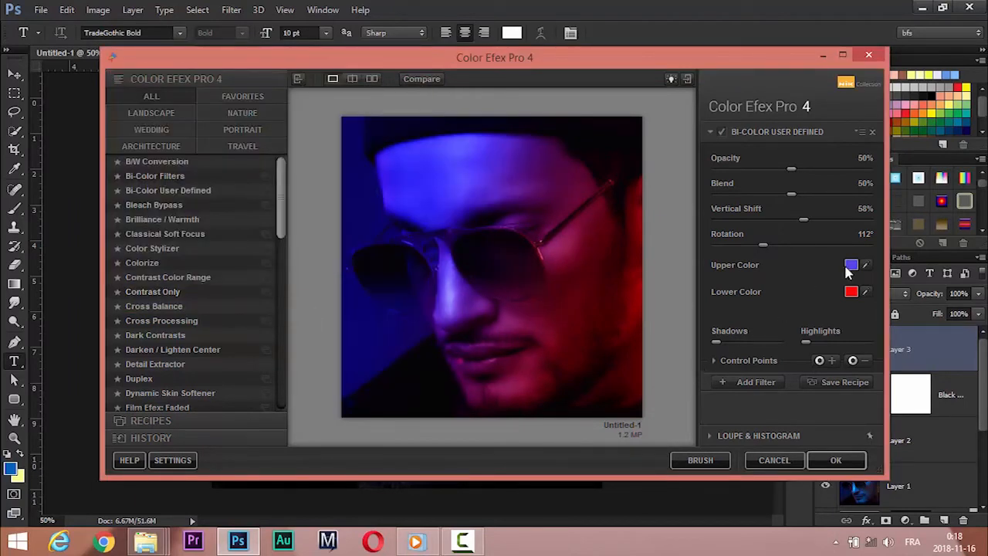
Step: Adjust the bi-color filter to 50% opacity, 14% blend, 35% vertical shift and 129° rotation
left_click_drag(769, 168, 739, 199)
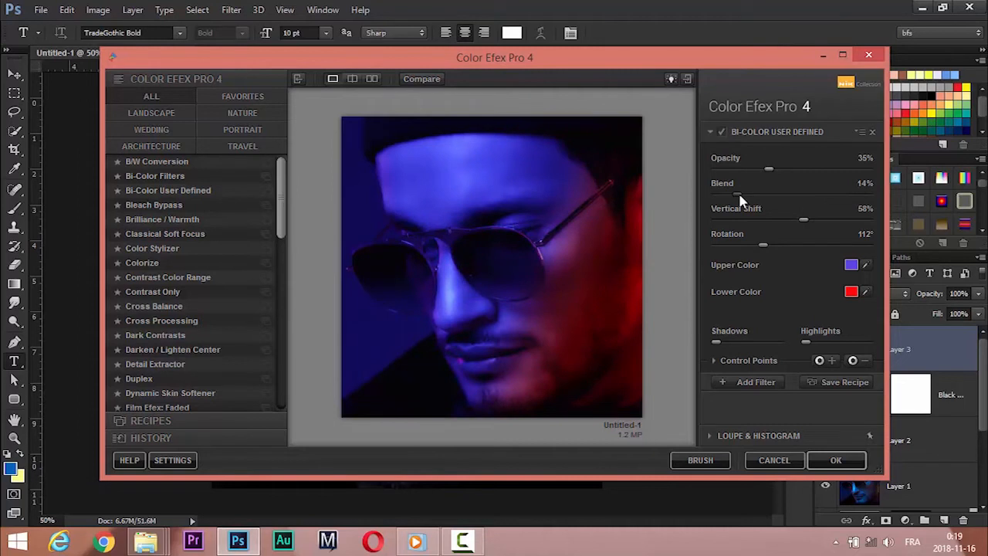
left_click(791, 169)
left_click(770, 220)
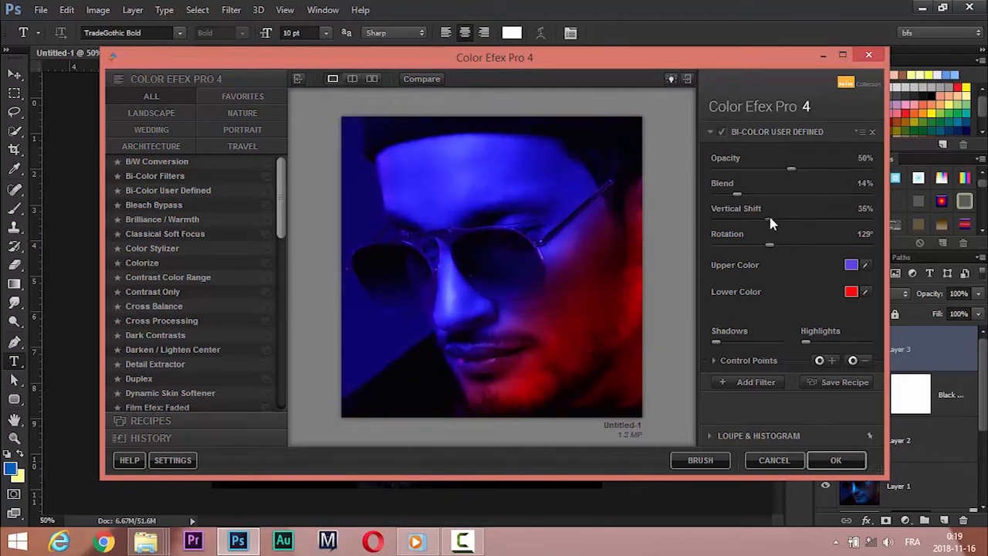
Step: Apply the bi-color filter at 69% opacity, 49% blend and 54% vertical shift, and compare the portrait with the filtered layer hidden and shown
left_click_drag(769, 222, 798, 216)
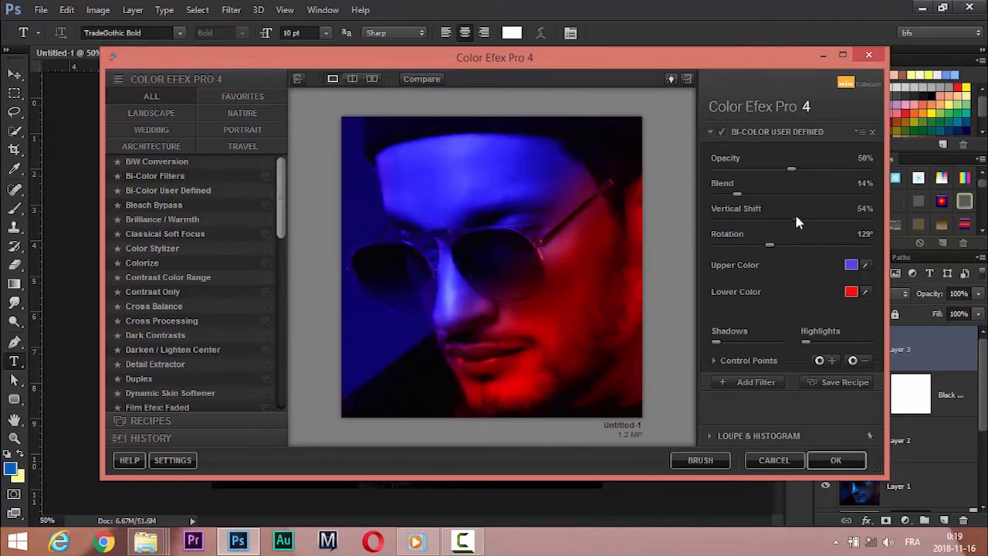
left_click(744, 193)
left_click(789, 194)
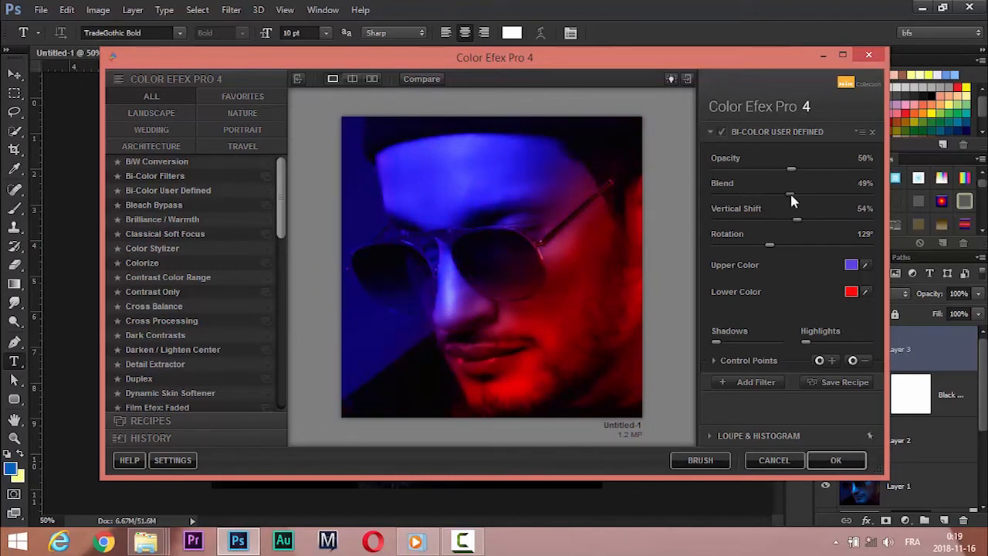
left_click_drag(777, 170, 801, 167)
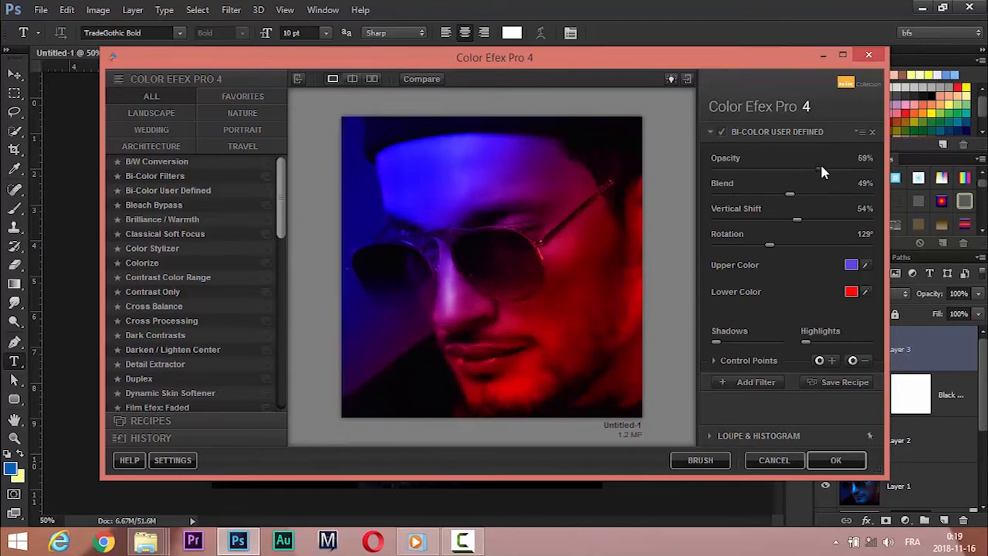
left_click(836, 460)
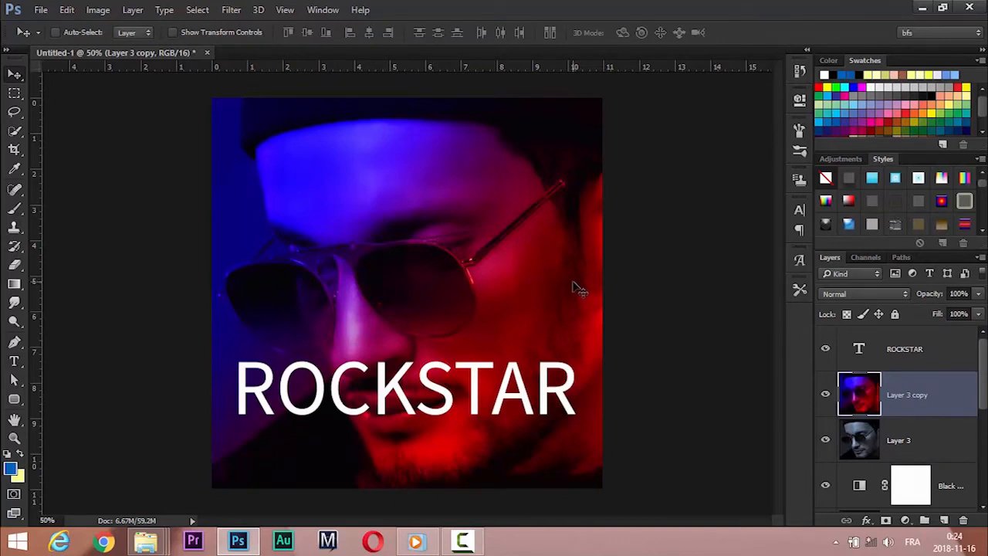
left_click(828, 394)
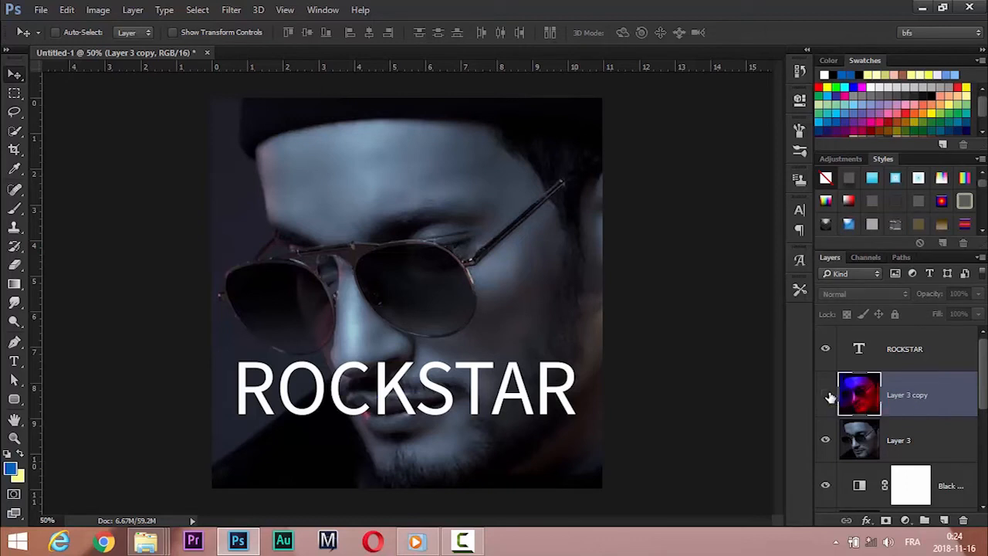
left_click(827, 395)
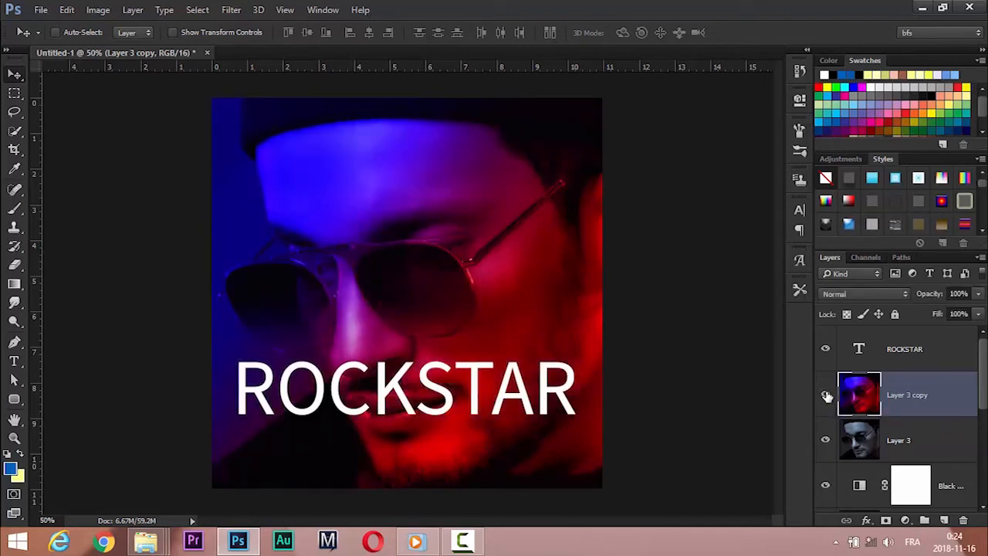
Step: Set the ROCKSTAR title's font style to Source Sans Pro Light Italic
left_click(902, 366)
left_click(13, 360)
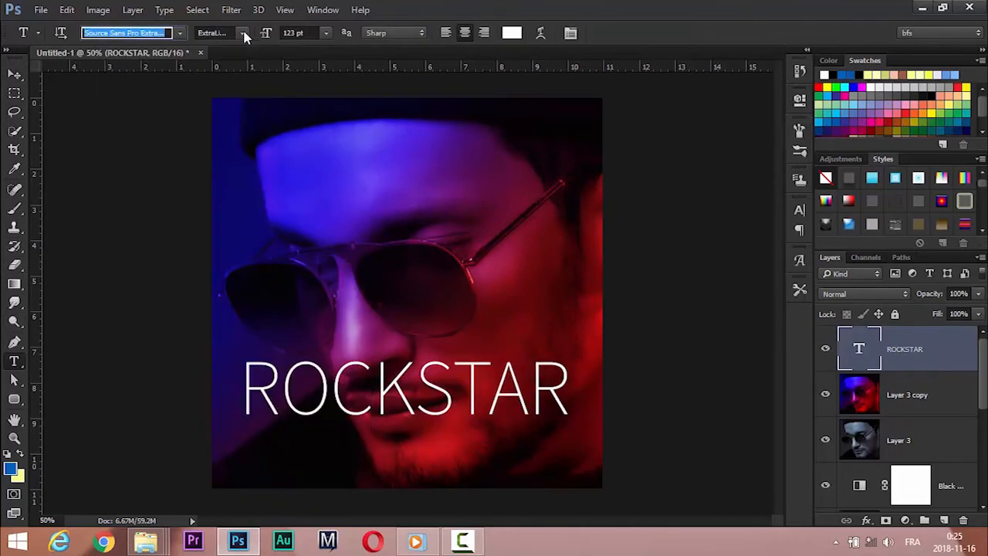
left_click(243, 34)
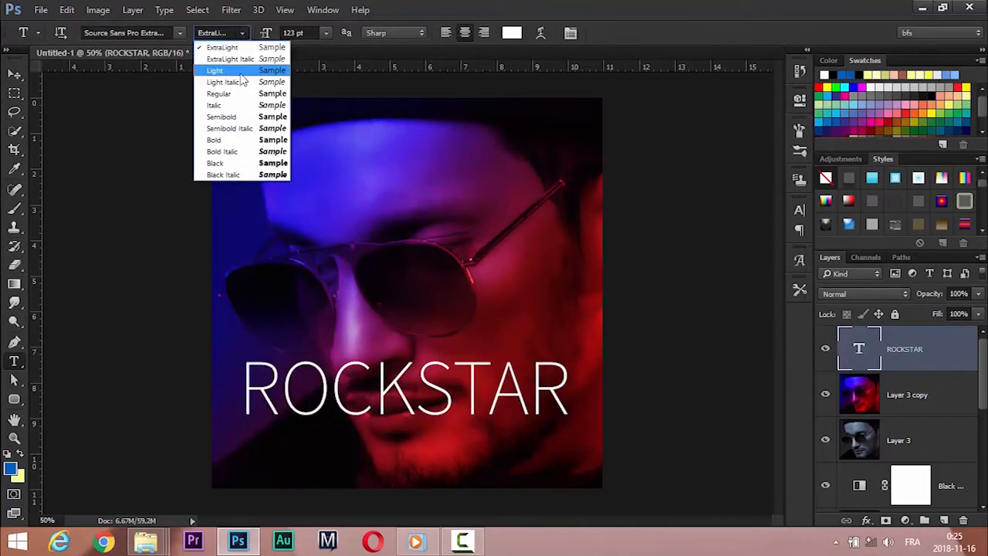
left_click(241, 140)
left_click(239, 35)
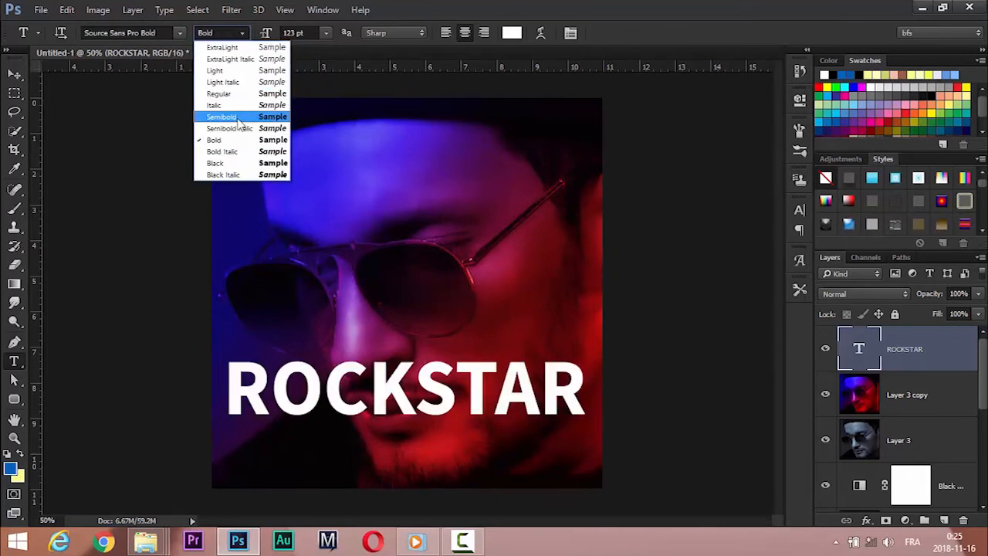
left_click(224, 105)
left_click(241, 35)
left_click(241, 81)
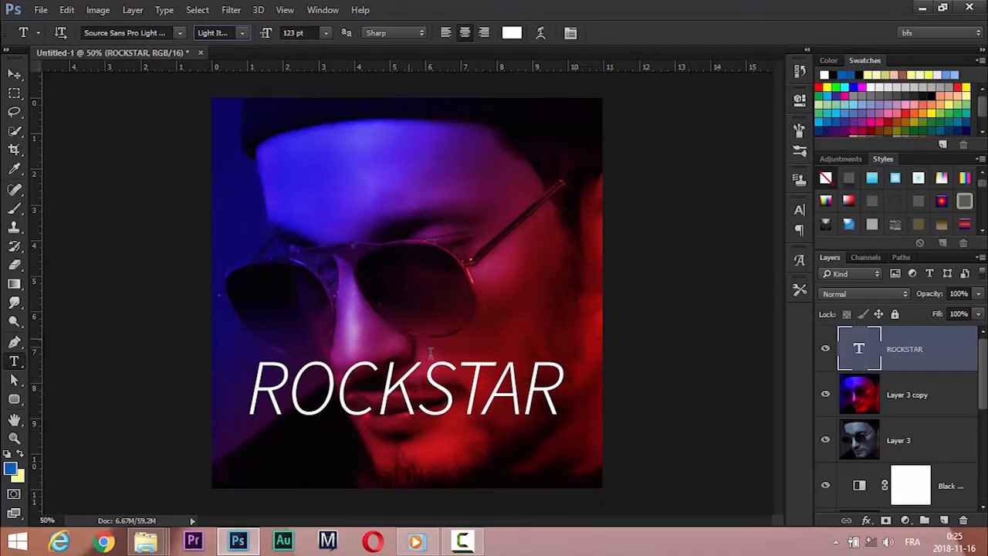
Step: Add a text layer reading SOOLKING beneath the ROCKSTAR title
left_click(262, 444)
type("SO")
type("OLKING")
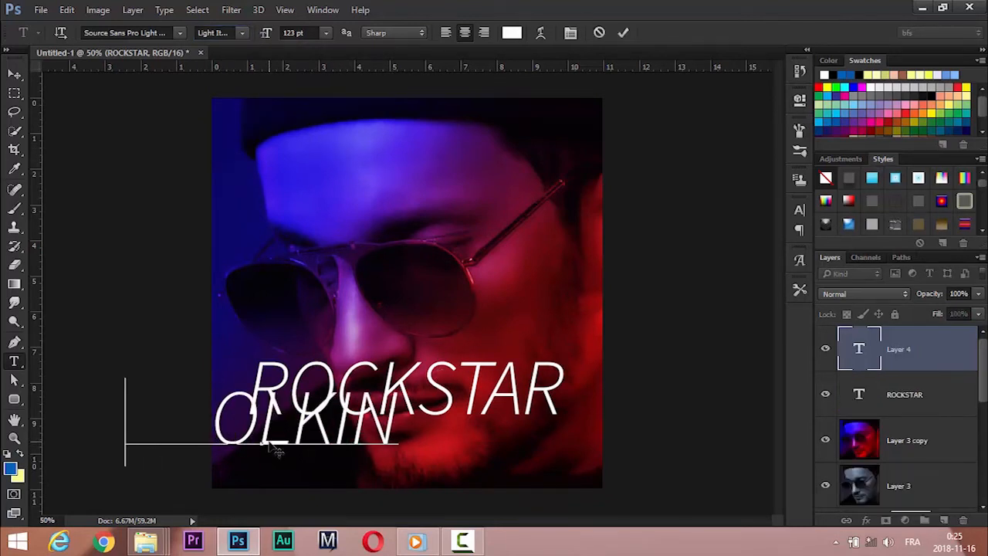
left_click_drag(101, 436, 421, 433)
Step: Reduce the SOOLKING text to 29 pt and position it just under the title
left_click_drag(521, 436, 660, 456)
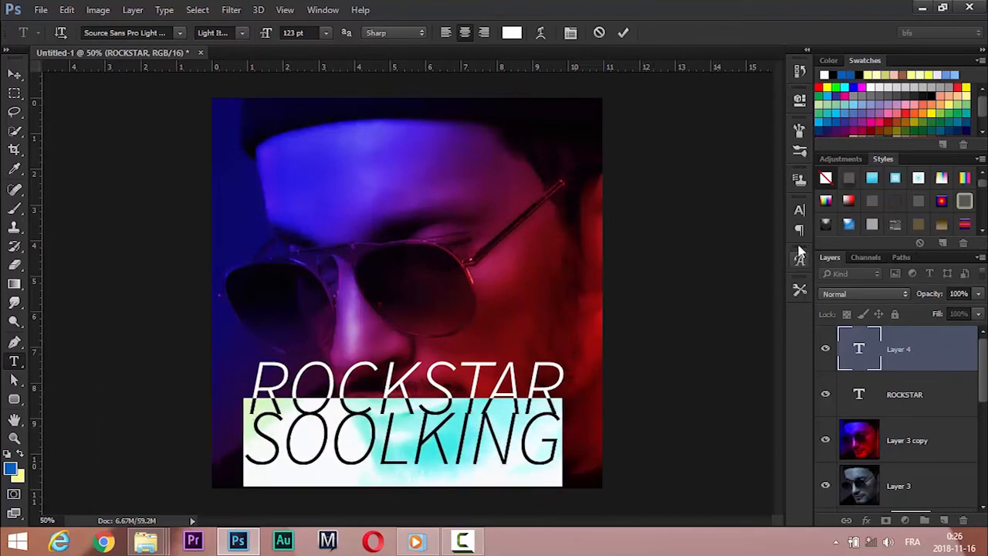
left_click(800, 209)
left_click_drag(637, 240, 568, 244)
left_click_drag(504, 440, 495, 416)
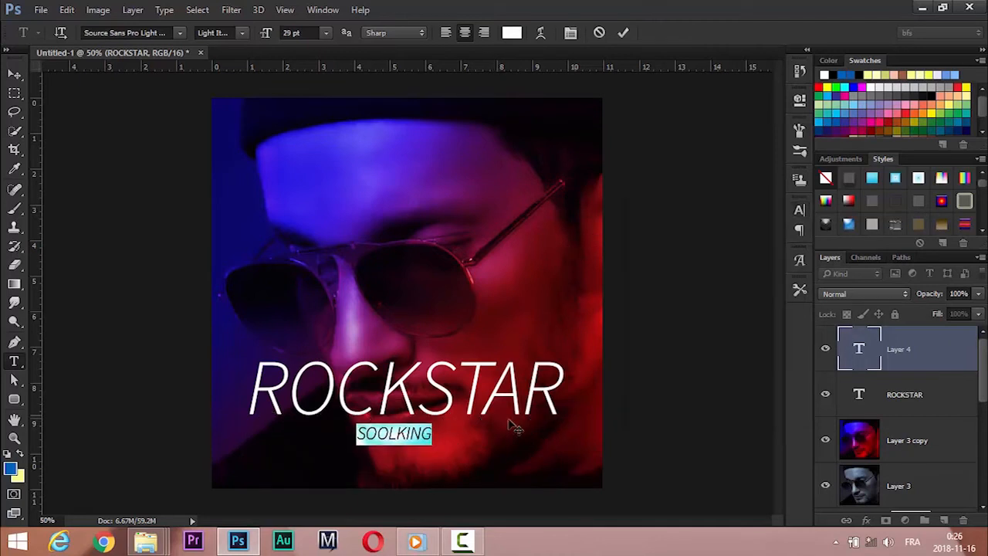
left_click(933, 349)
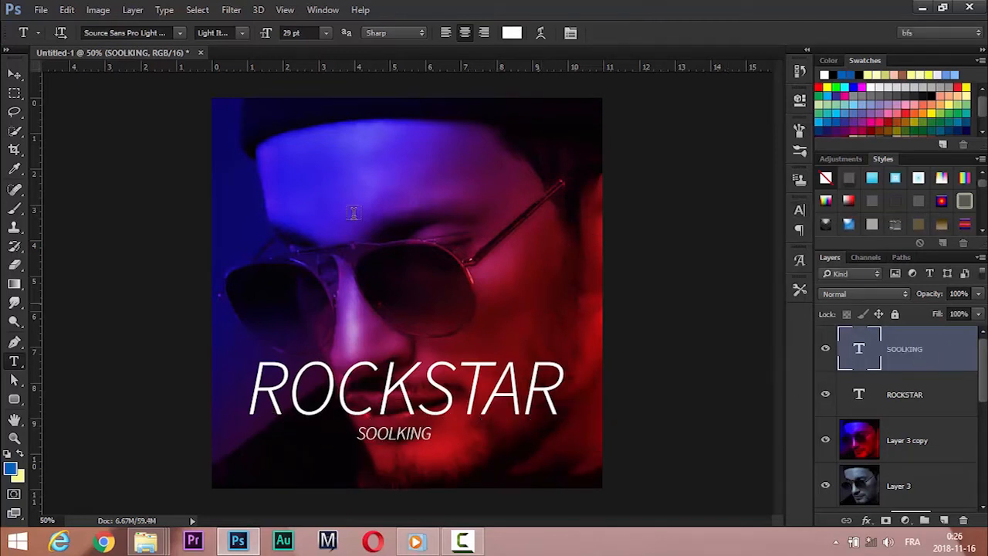
Step: Change the SOOLKING text to Semibold Italic and nudge it up closer to the title
left_click(220, 32)
left_click(223, 117)
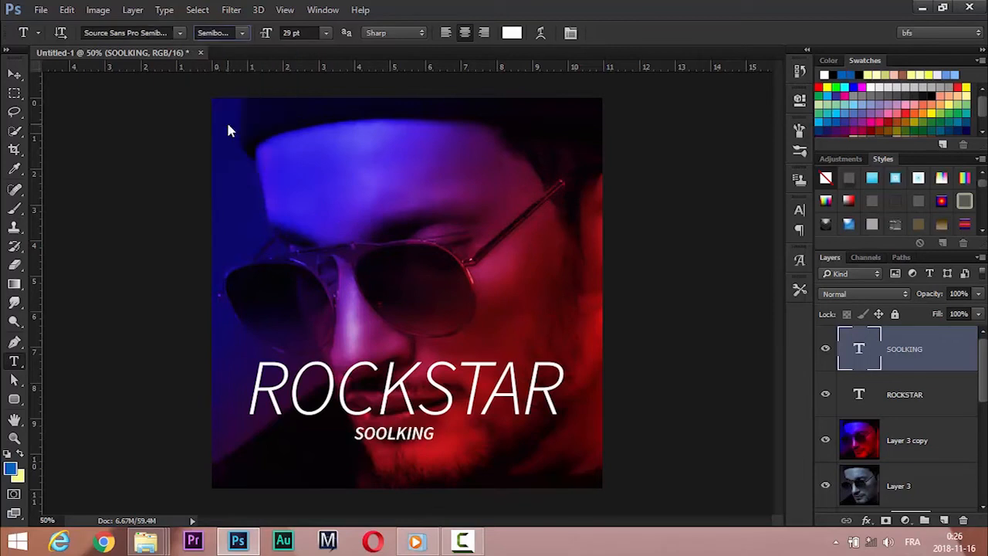
left_click(14, 75)
left_click_drag(408, 454, 408, 450)
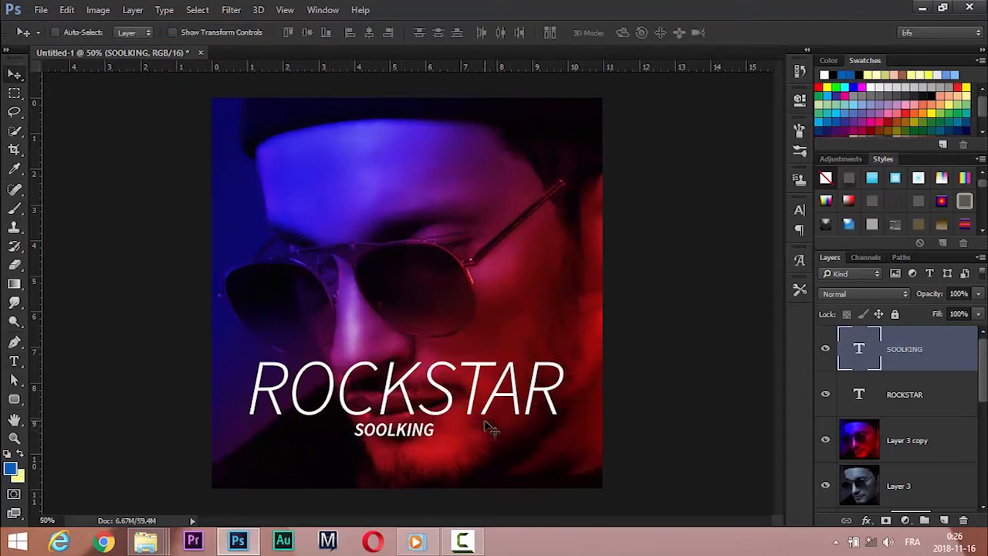
Step: Align the SOOLKING and ROCKSTAR texts to the horizontal center of the portrait layer
left_click(907, 402, "shift")
left_click(907, 440, "shift")
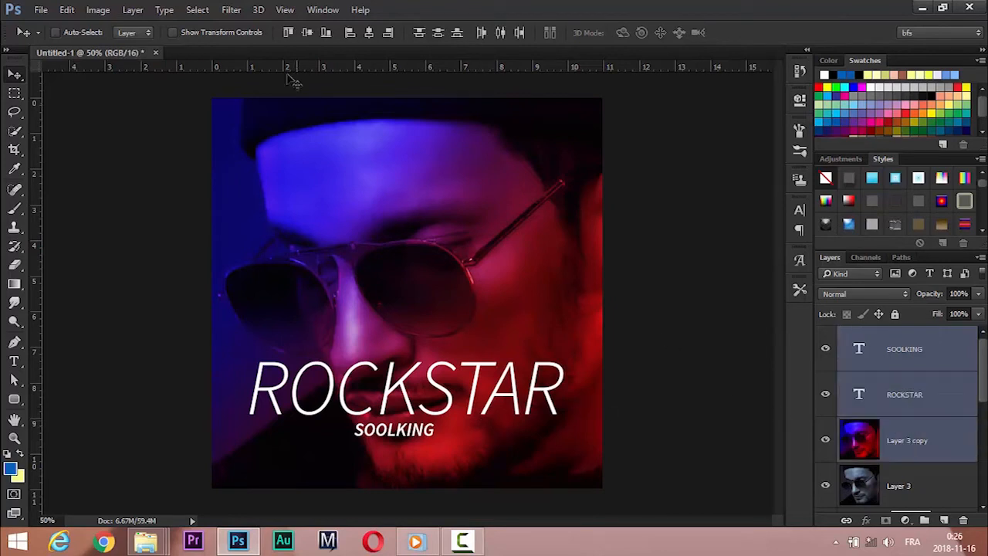
left_click(369, 33)
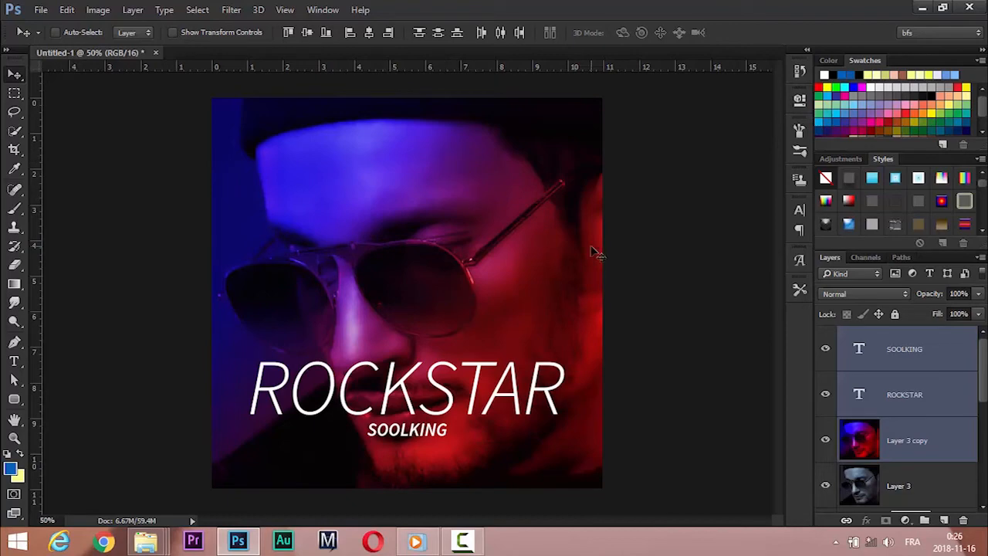
Step: Create a new layer in Color Dodge mode directly above Layer 3 copy
left_click(931, 450)
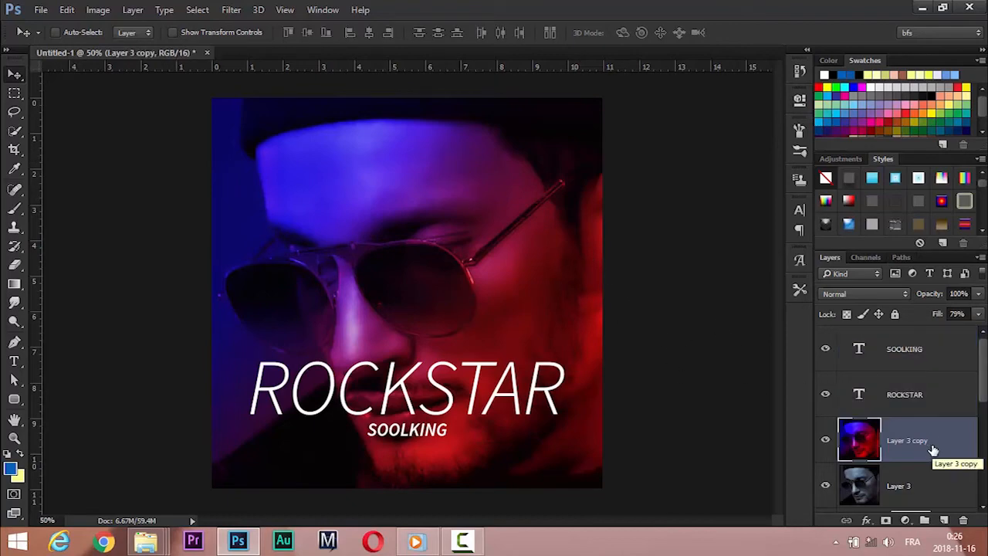
key("ctrl+shift+n")
left_click(471, 225)
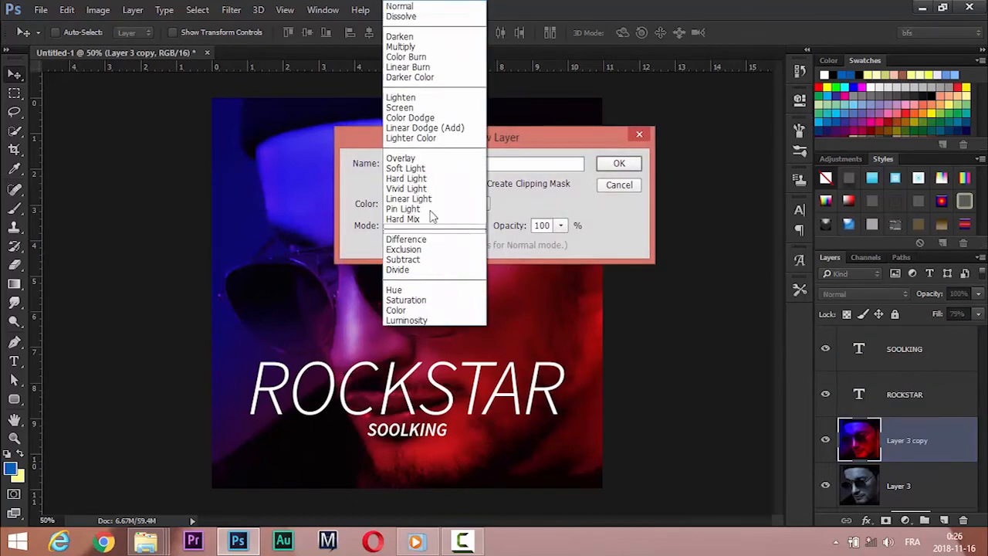
left_click(416, 117)
left_click(619, 168)
Step: Pick white as the foreground color and set up the Brush at 9% flow with a size of 445 px
left_click(20, 454)
left_click(11, 468)
left_click_drag(620, 296, 566, 259)
left_click(897, 255)
key("g")
key("b")
double_click(374, 32)
key("Return")
right_click(417, 283, "alt")
left_click_drag(443, 301, 331, 298)
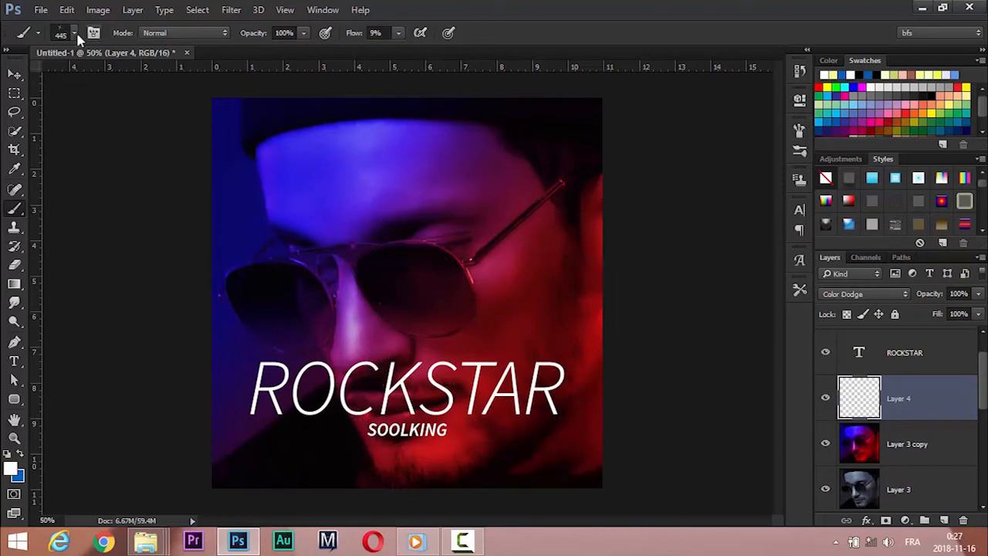
Step: Switch to a soft brush tip reduced to 225 px, try a white glow on a sunglasses lens and undo it
left_click(74, 33)
left_click(30, 145)
left_click(415, 285)
key("bracketleft")
key("bracketleft")
key("bracketleft")
key("bracketleft")
key("bracketleft")
key("bracketleft")
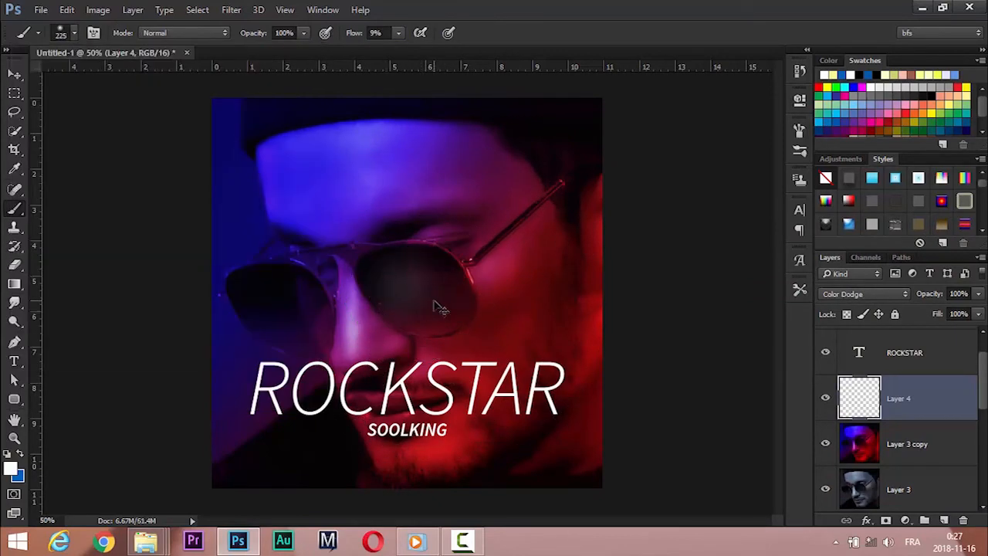
key("ctrl+z")
Step: Paint a soft blue glow on one sunglasses lens and a light red glow on the other, with brush opacity lowered to 22%
left_click(20, 454)
left_click(290, 309)
left_click(11, 469)
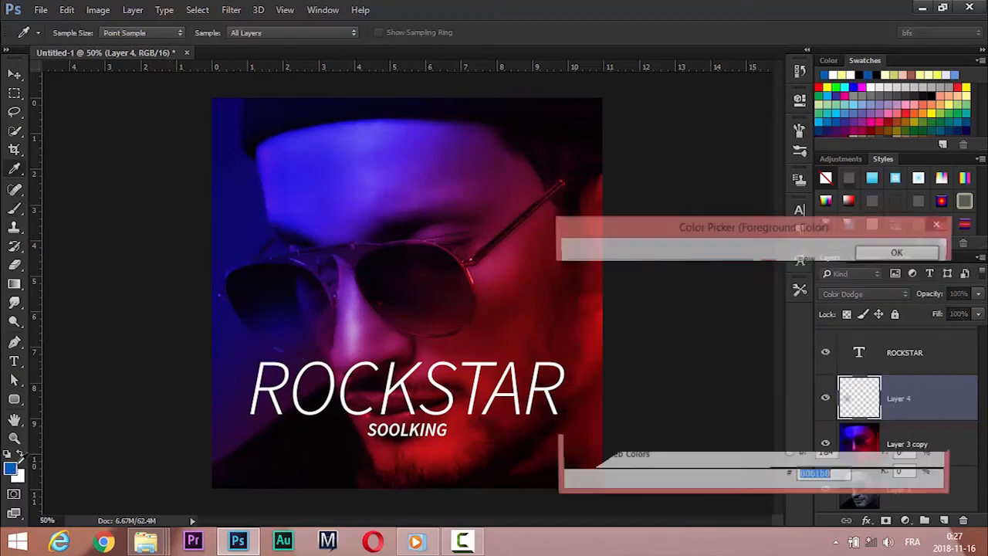
left_click(500, 334)
left_click(700, 281)
left_click(899, 252)
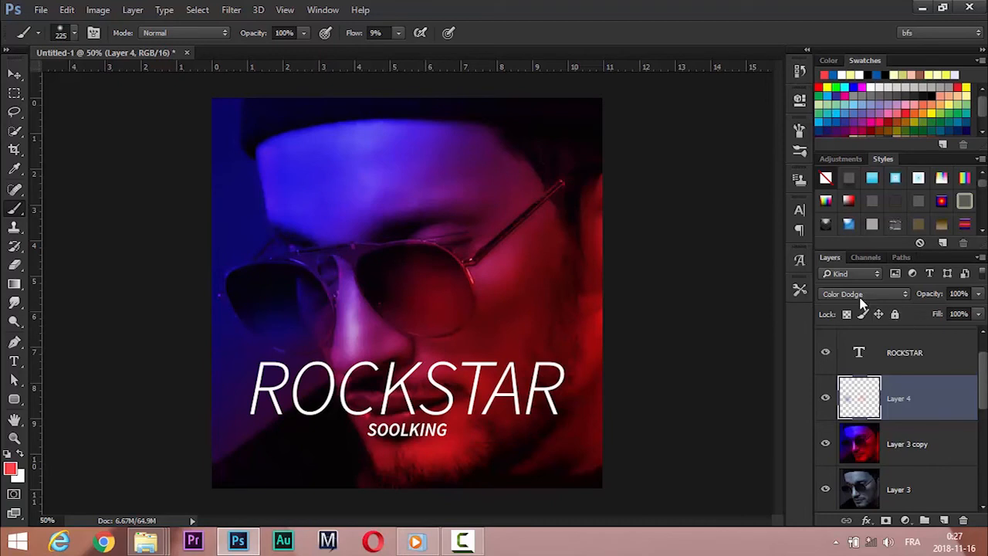
mouse_move(247, 34)
left_mouse_down()
mouse_move(178, 38)
mouse_move(266, 36)
left_mouse_up()
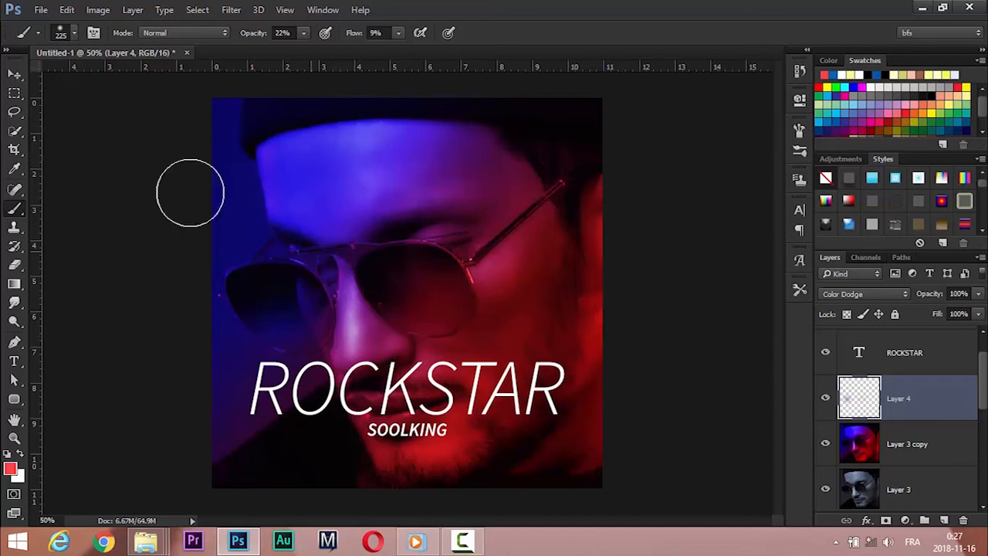
key("v")
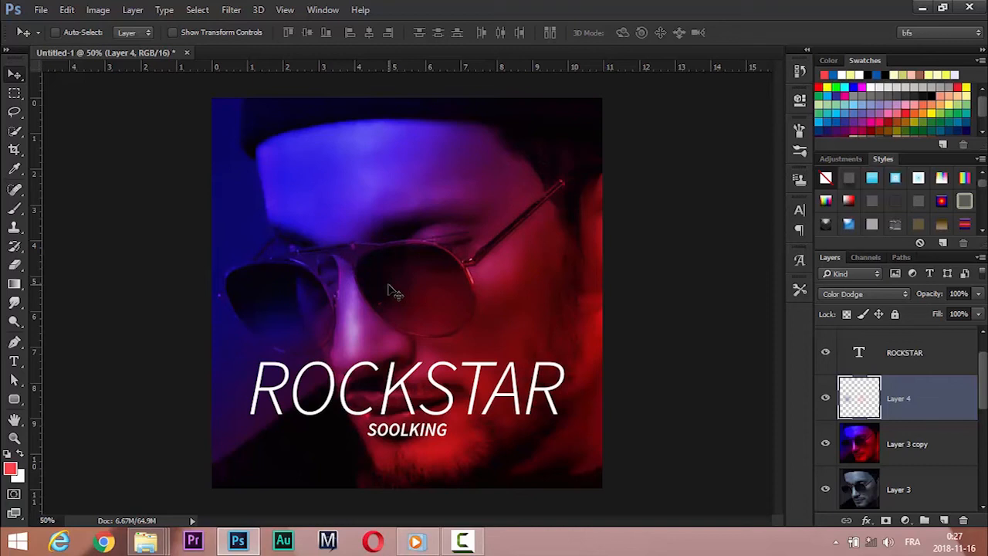
Step: Add a text layer reading FRUIT DU DEOMON at the lower edge of the canvas
key("t")
left_click(322, 479)
key("BackSpace")
type("Frui")
key("BackSpace")
key("BackSpace")
key("BackSpace")
type("RUIT D")
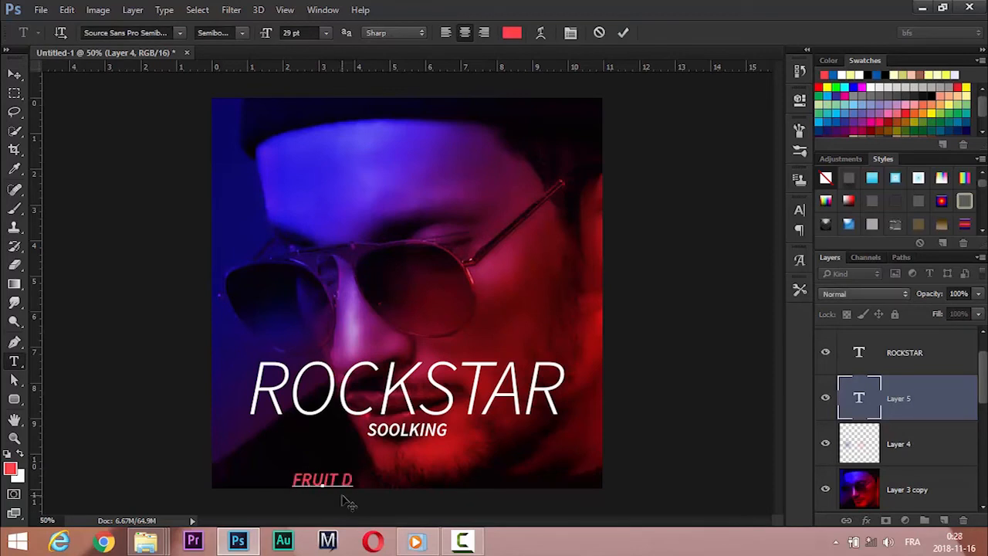
type("U DEOMON")
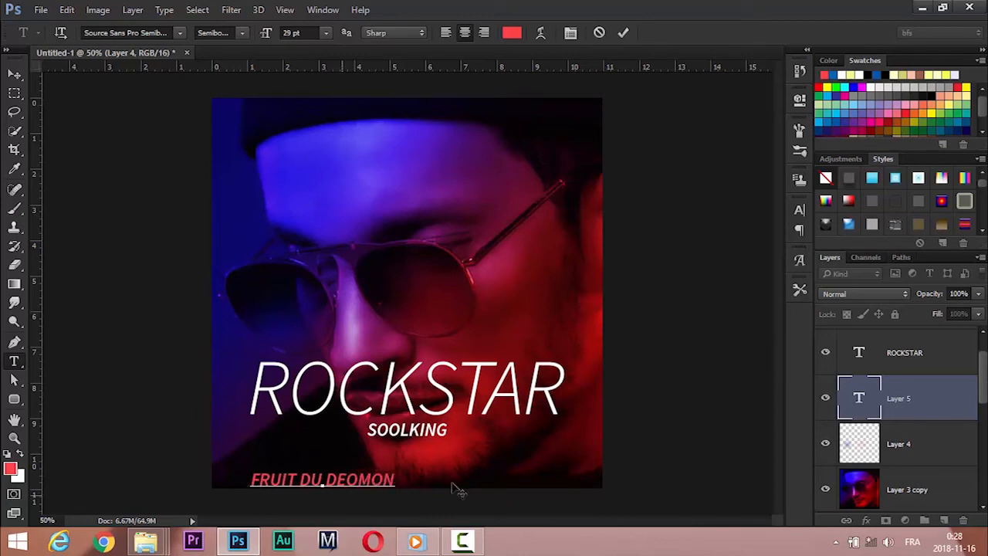
Step: Recolor the FRUIT DU DEOMON text white
left_click_drag(396, 480, 249, 473)
left_click(512, 32)
left_click(699, 261)
left_click(902, 254)
Step: Set the FRUIT DU DEOMON text to Source Sans Pro ExtraLight at 16 pt
left_click(180, 33)
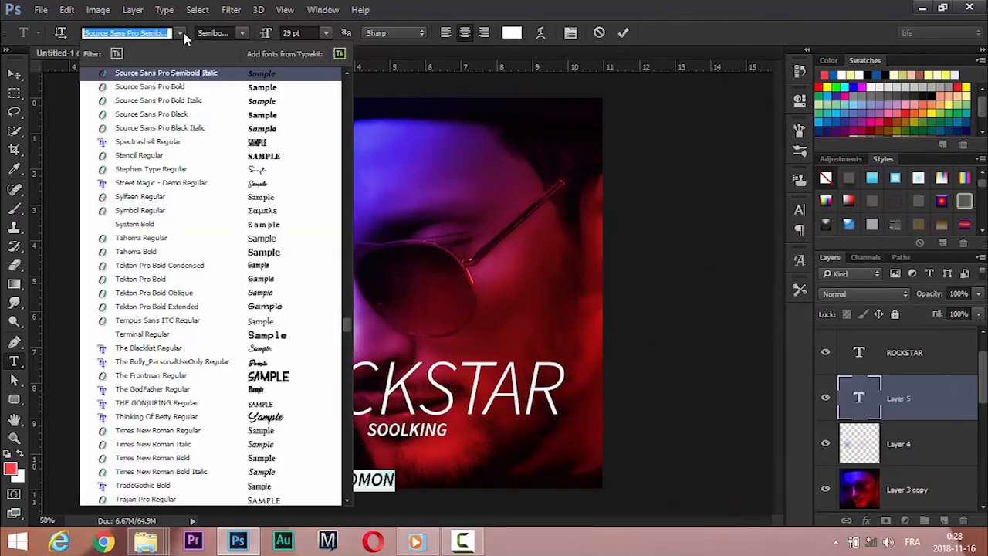
left_click(182, 33)
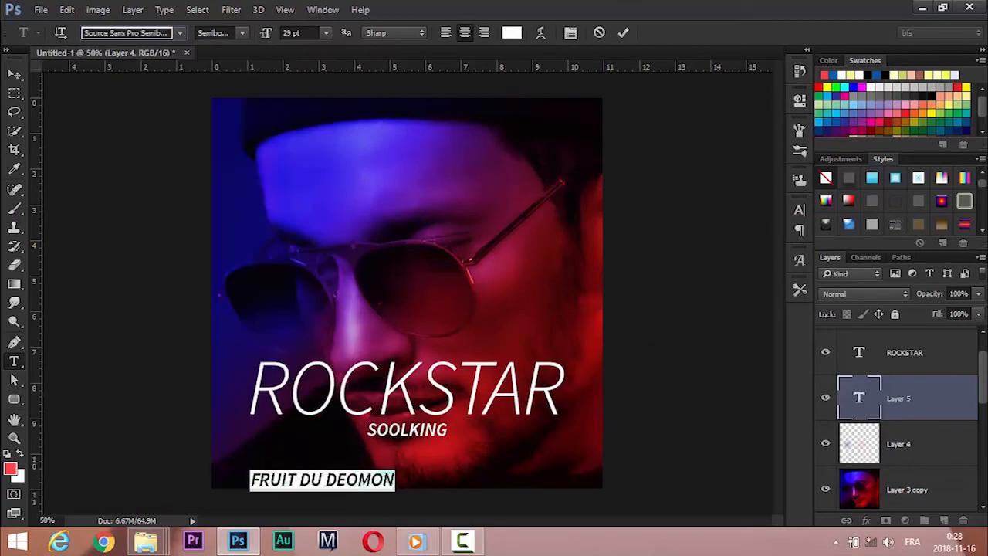
left_click(241, 32)
left_click(238, 48)
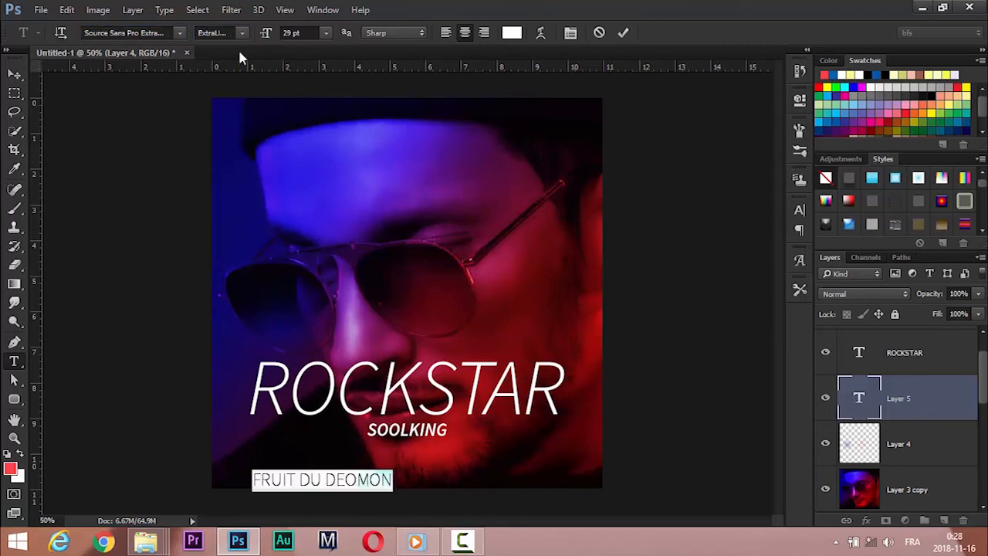
left_click_drag(272, 34, 262, 34)
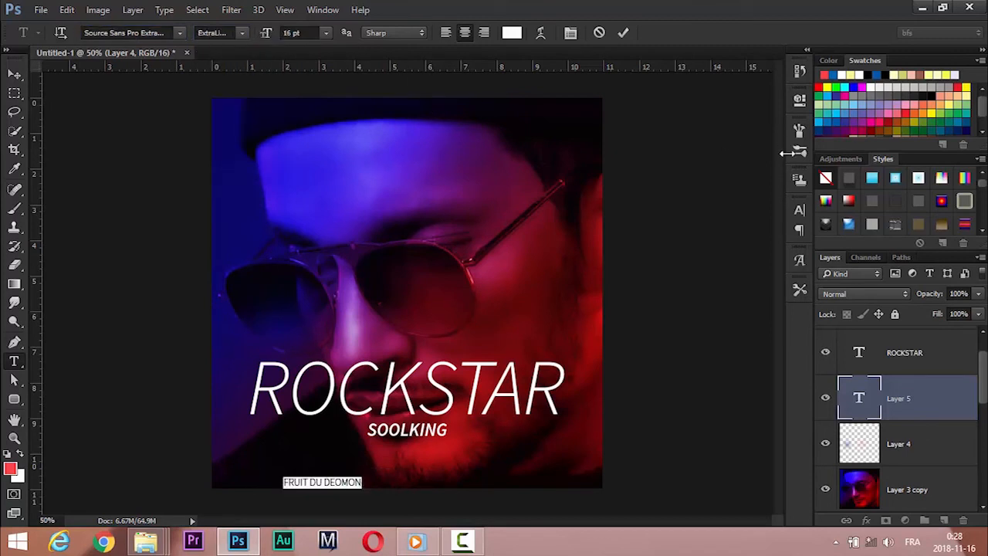
Step: Widen the letter spacing of FRUIT DU DEOMON so the line spans most of the title's width
left_click(800, 210)
left_click_drag(716, 258, 765, 261)
left_click(758, 200)
Step: Move FRUIT DU DEOMON near the canvas's bottom edge and center it horizontally on the portrait layer
left_click(13, 73)
left_click_drag(350, 435, 444, 431)
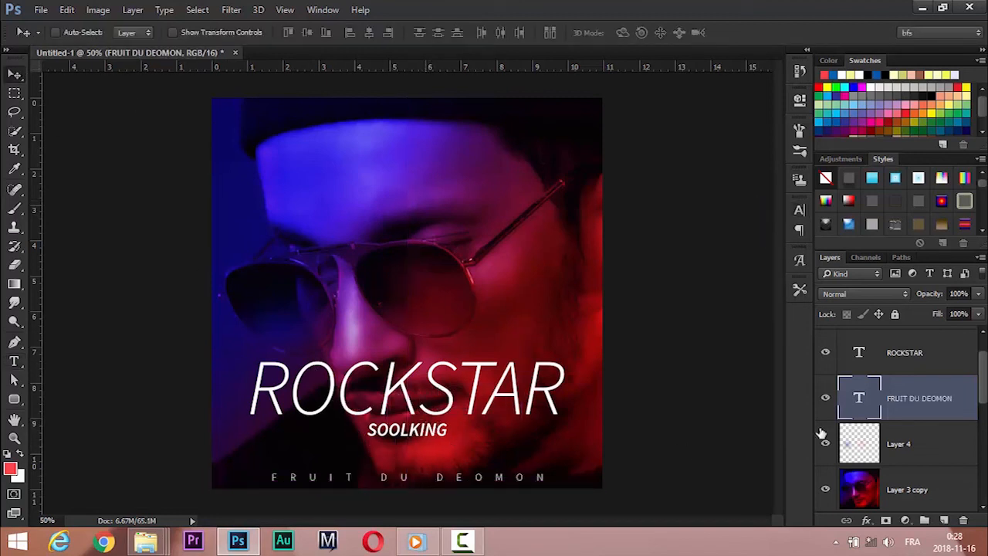
left_click(918, 494, "ctrl")
left_click(370, 33)
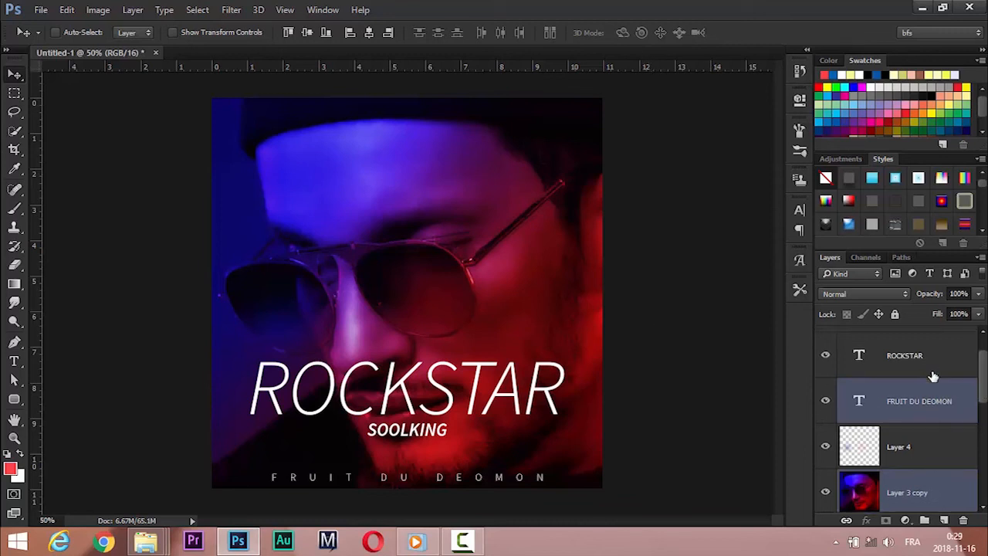
Step: Change the SOOL part of the SOOLKING text to the Italic font style
scroll(954, 367, "up", 1)
left_click(955, 360)
key("t")
left_click_drag(367, 429, 409, 429)
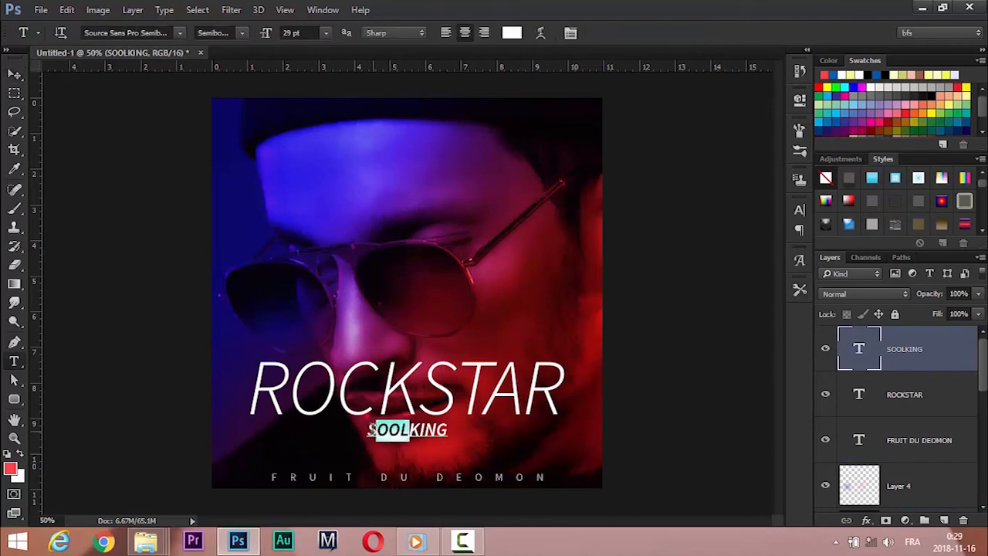
left_click(244, 33)
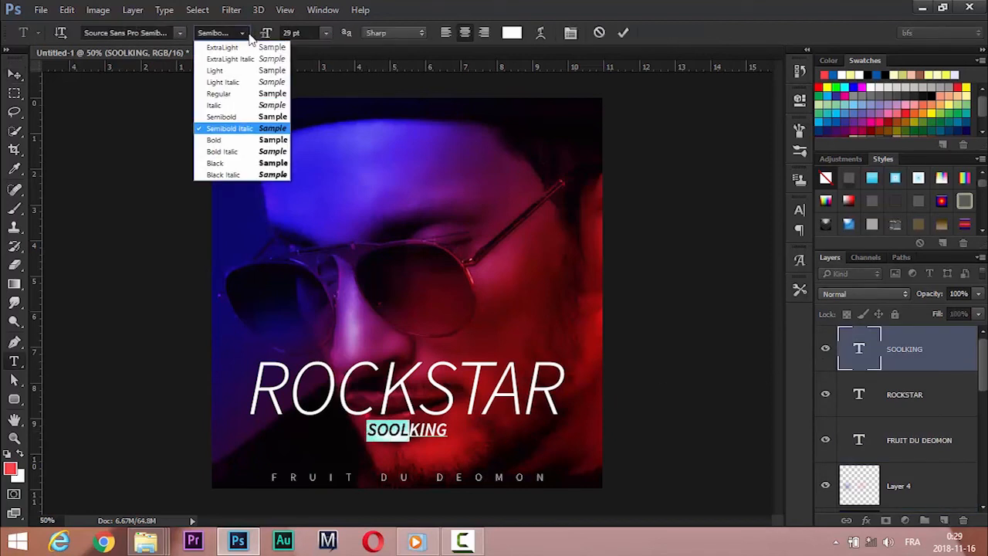
left_click(244, 105)
left_click(932, 363)
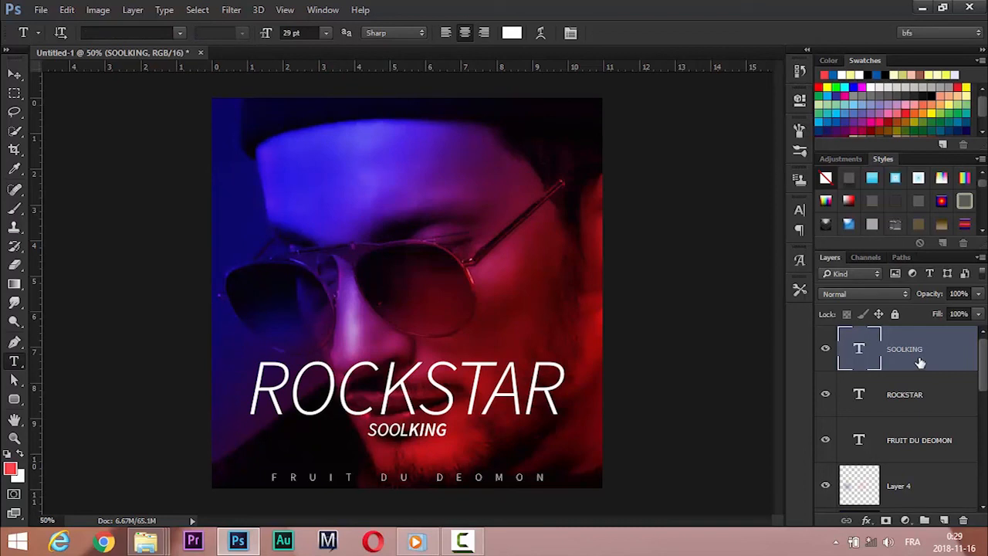